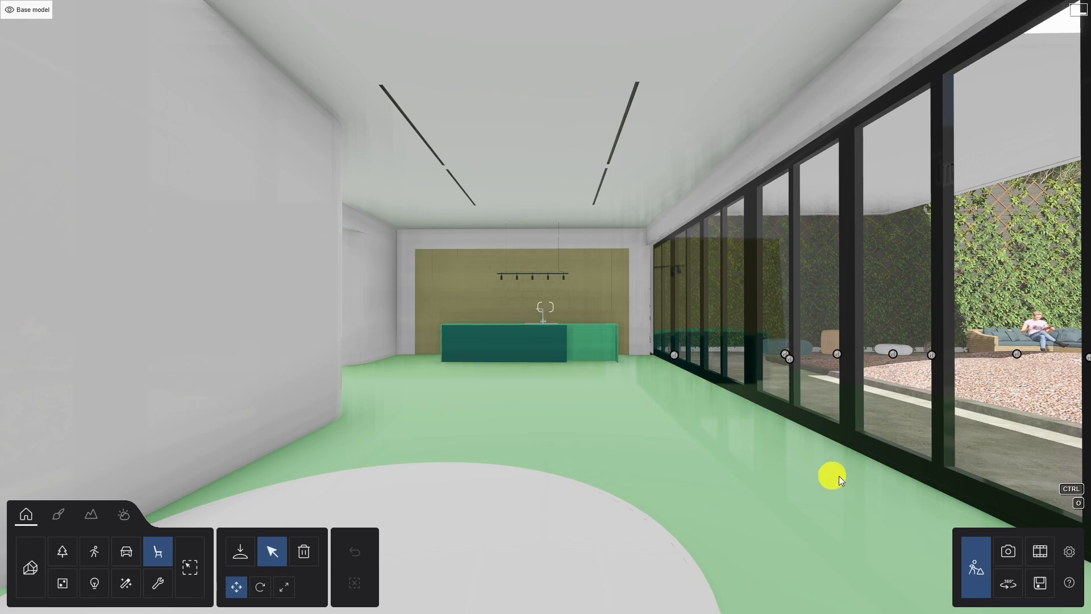
# Compose a photo view of the living space and kitchen, increasing the focal length and lowering the camera to about 1.14 m
pyautogui.click(1009, 554)
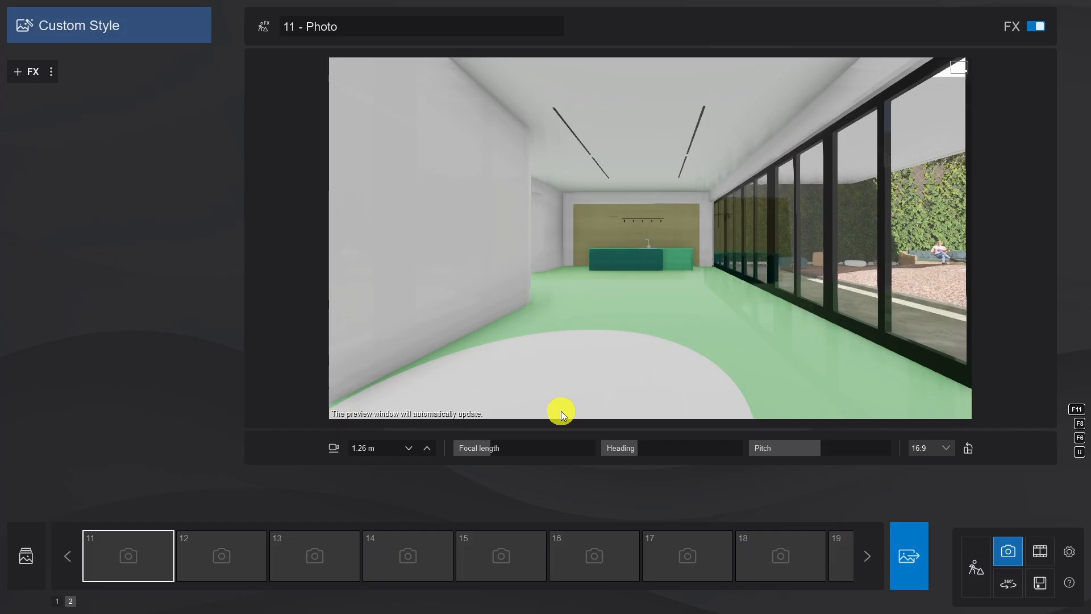
pyautogui.moveTo(489, 450); pyautogui.dragTo(504, 448)
pyautogui.moveTo(624, 347); pyautogui.dragTo(624, 346, button='right')
pyautogui.press('e')
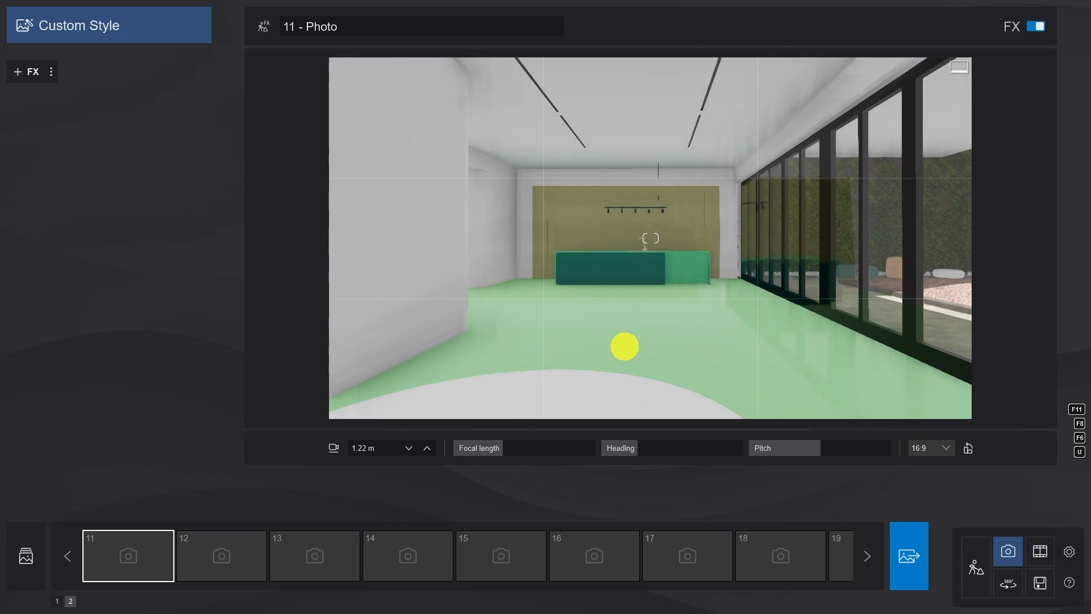
pyautogui.press('e')
pyautogui.press('e')
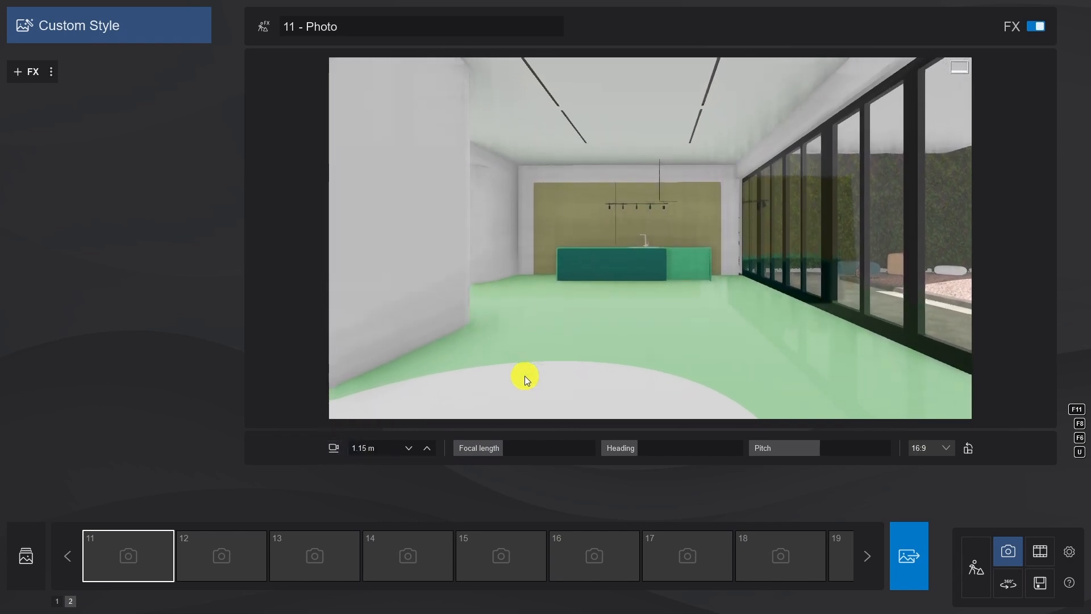
# Set the photo's aspect ratio to 1.91:1 and store the camera view in photo slot 11
pyautogui.click(931, 446)
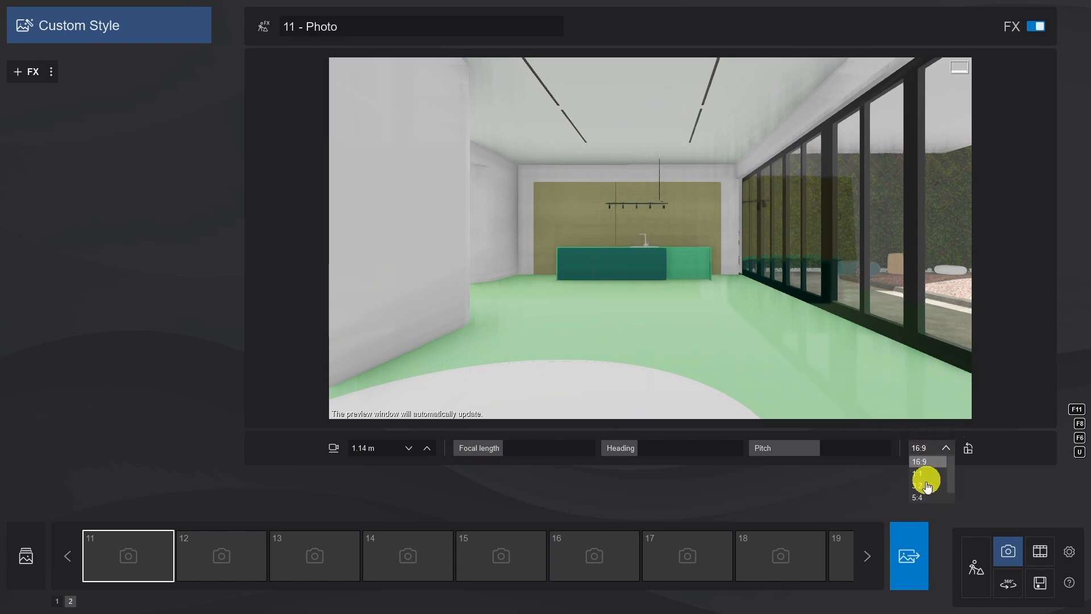
pyautogui.click(921, 498)
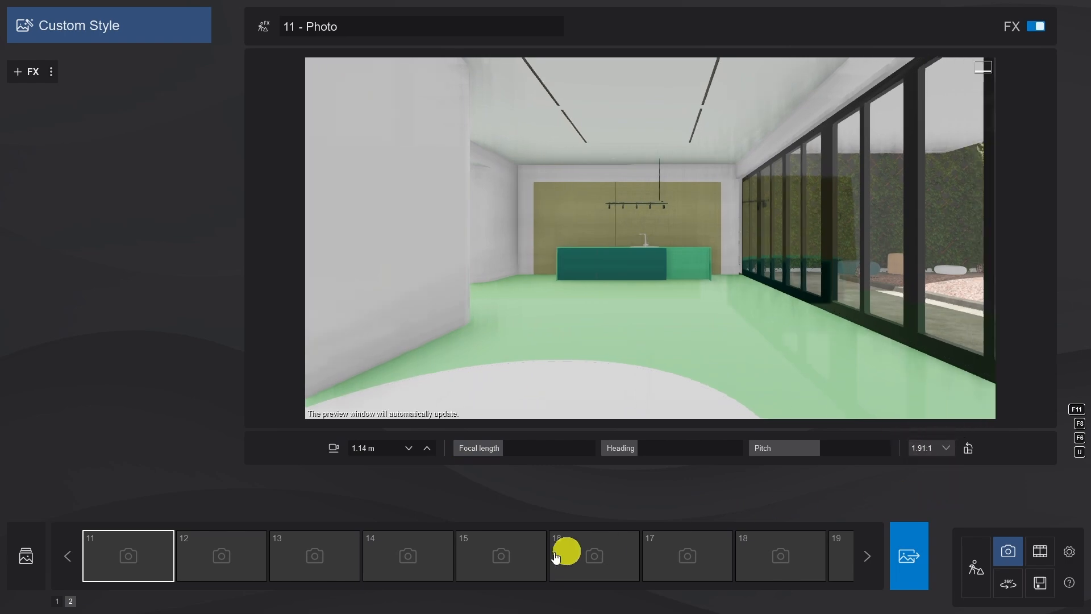
pyautogui.click(114, 510)
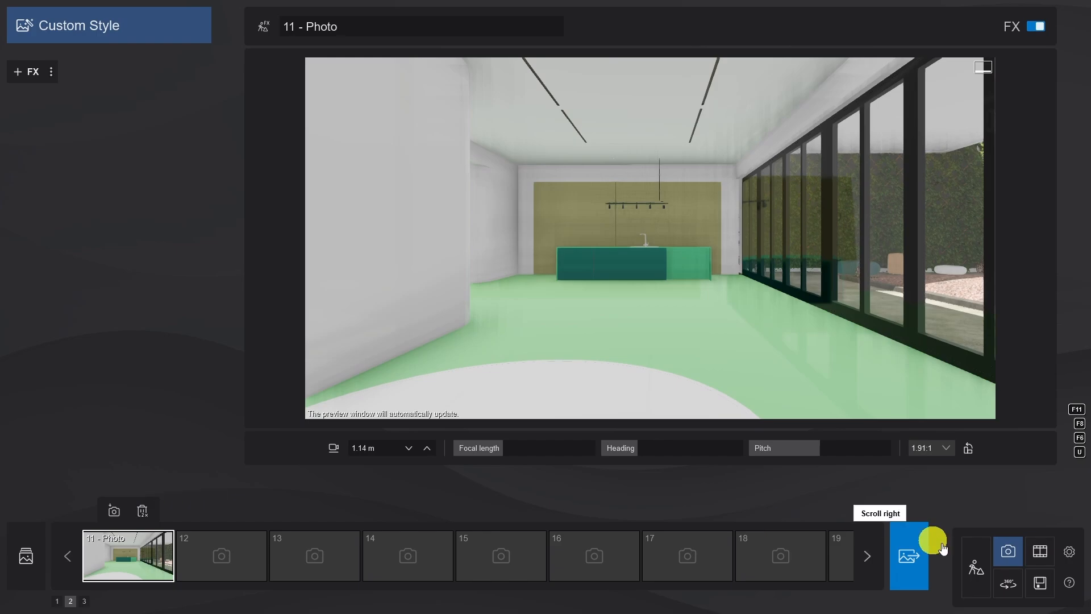
# Return to building the scene and place Sofa 087 in the middle of the living area, facing the camera
pyautogui.click(976, 567)
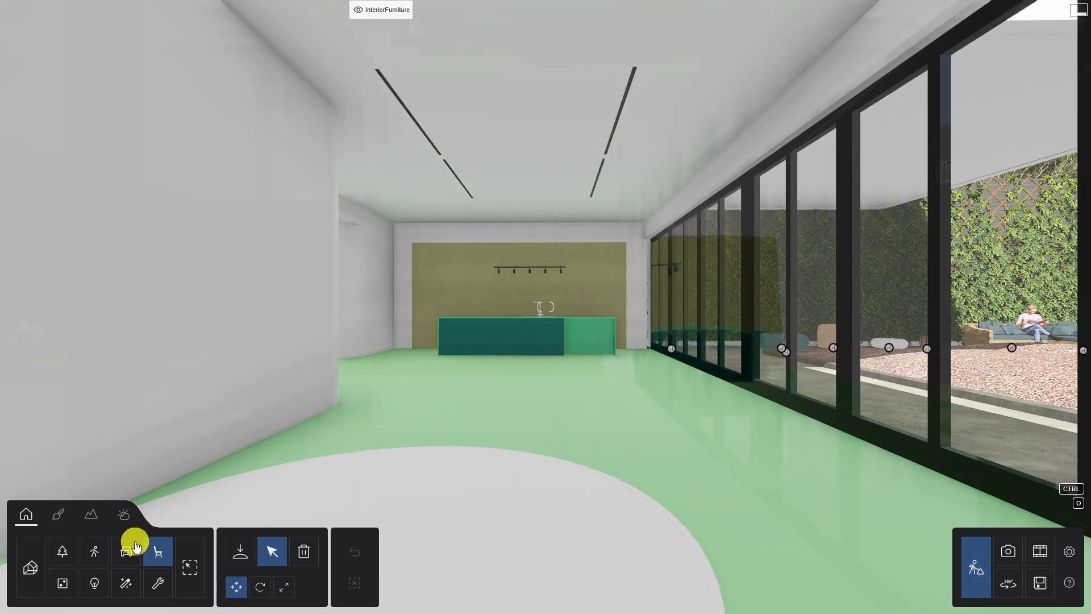
pyautogui.click(239, 551)
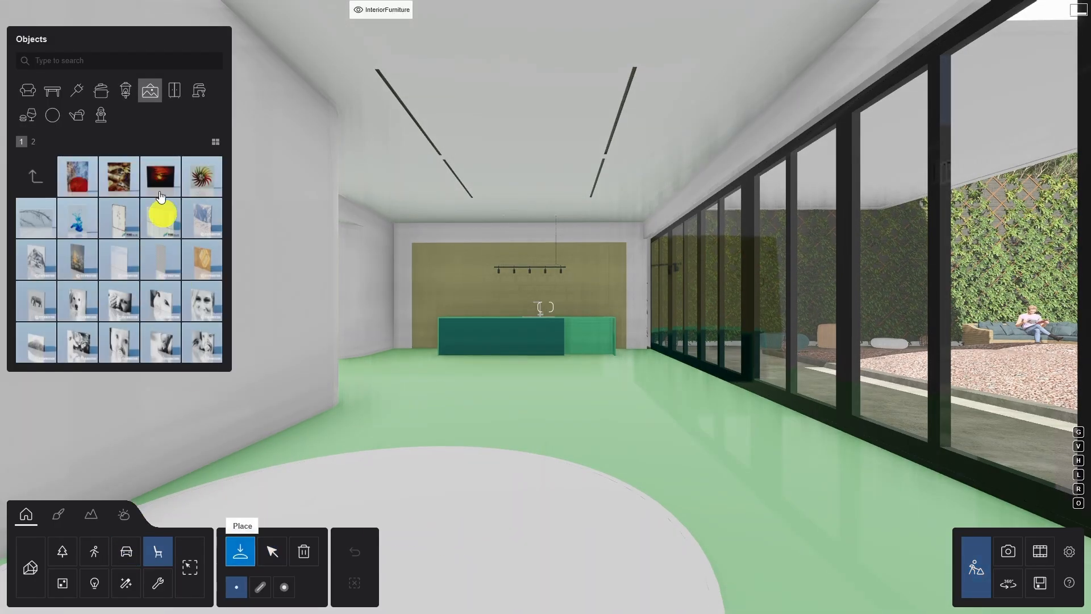
pyautogui.click(51, 117)
pyautogui.moveTo(75, 181)
pyautogui.click(36, 302)
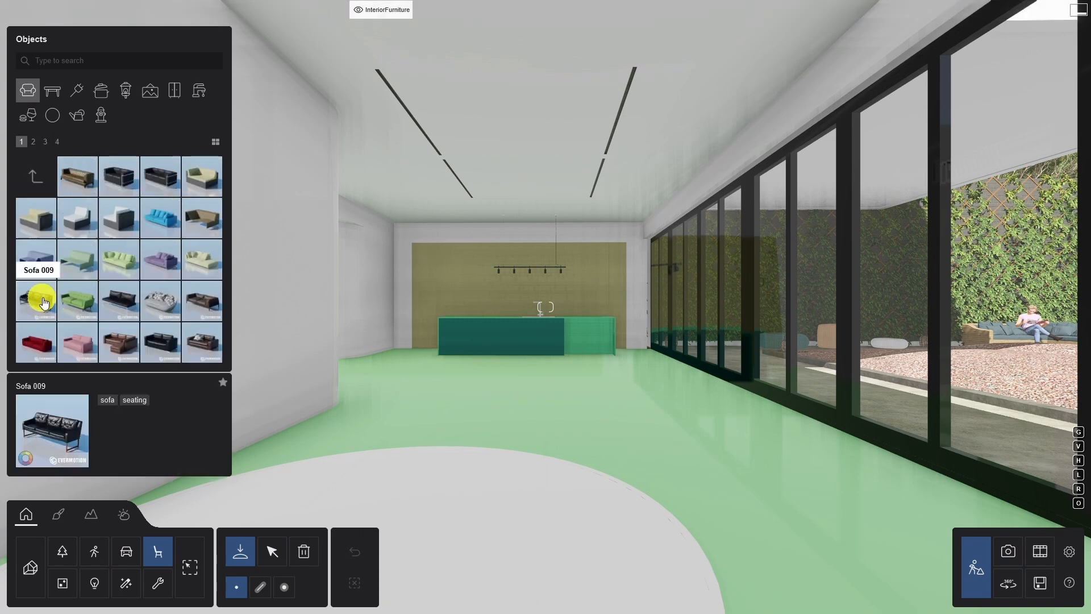
pyautogui.click(113, 347)
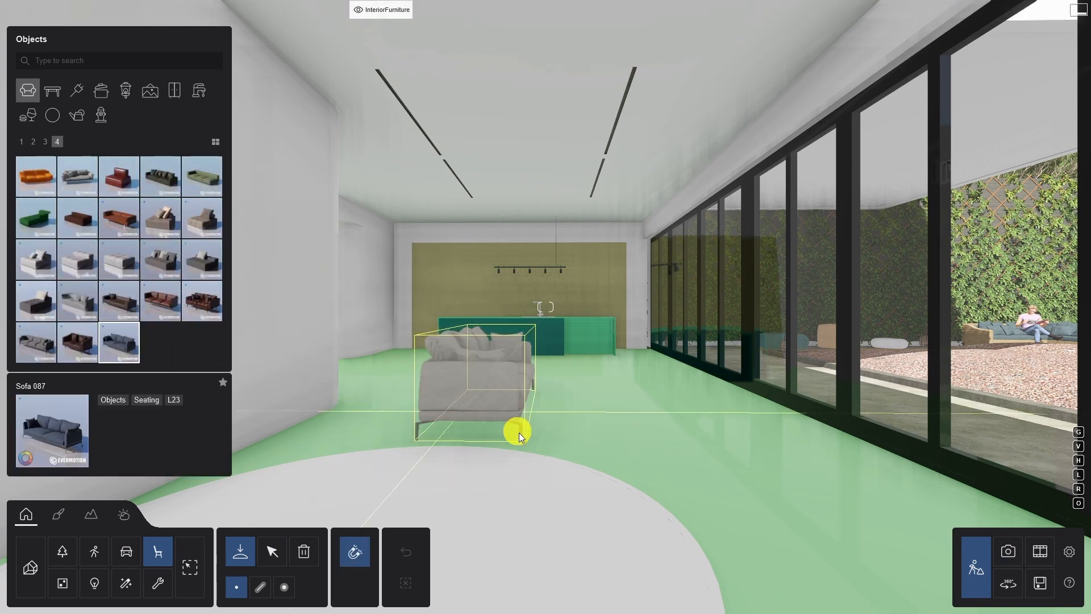
pyautogui.click(545, 443)
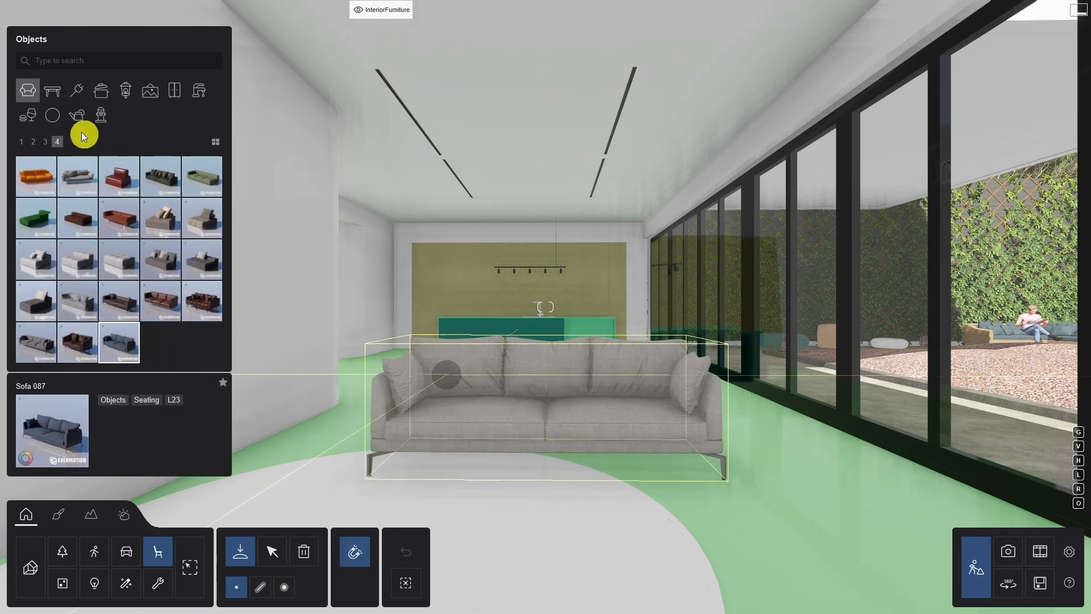
# Place CoffeeTable 014 on the floor between the sofa and the glazed facade
pyautogui.click(50, 90)
pyautogui.click(211, 170)
pyautogui.click(201, 259)
pyautogui.click(751, 462)
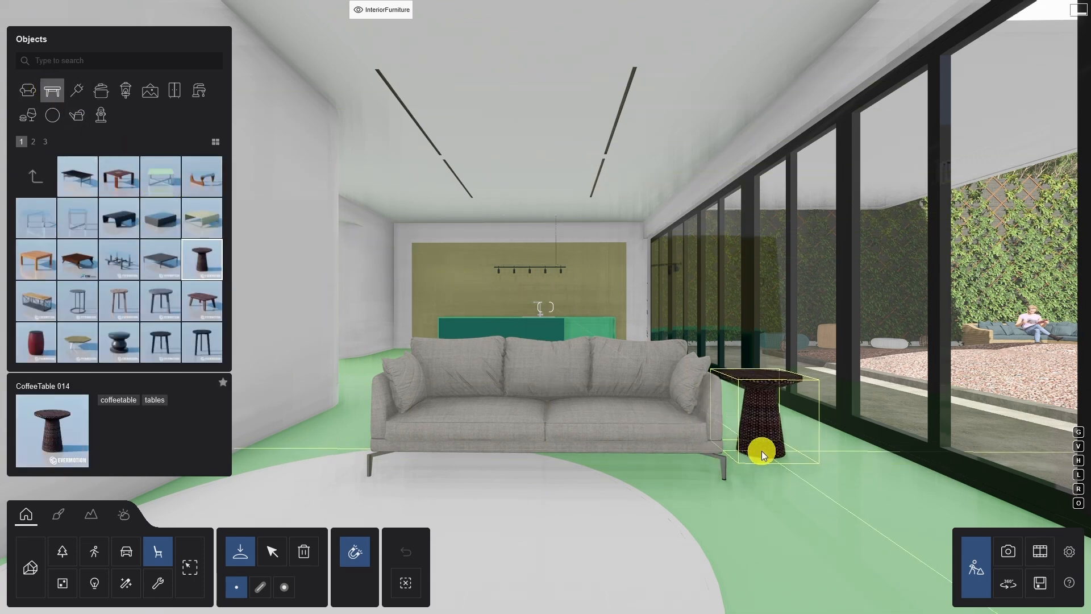
# Select the side table near the windows and replace it with CoffeeTable 018
pyautogui.click(272, 551)
pyautogui.press('w')
pyautogui.press('d')
pyautogui.moveTo(734, 528); pyautogui.dragTo(738, 526, button='right')
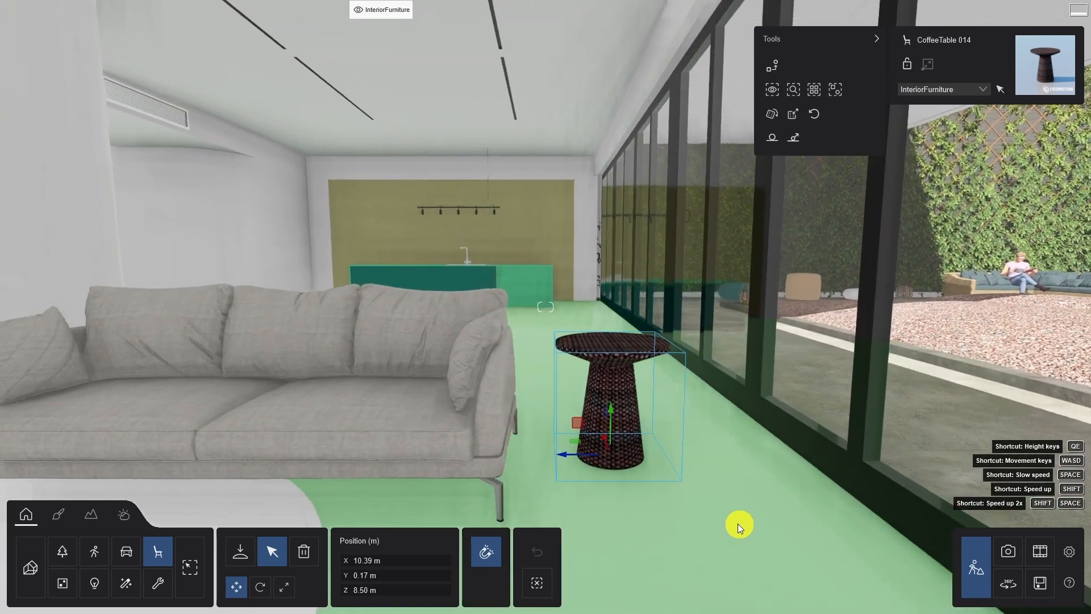
pyautogui.press('q')
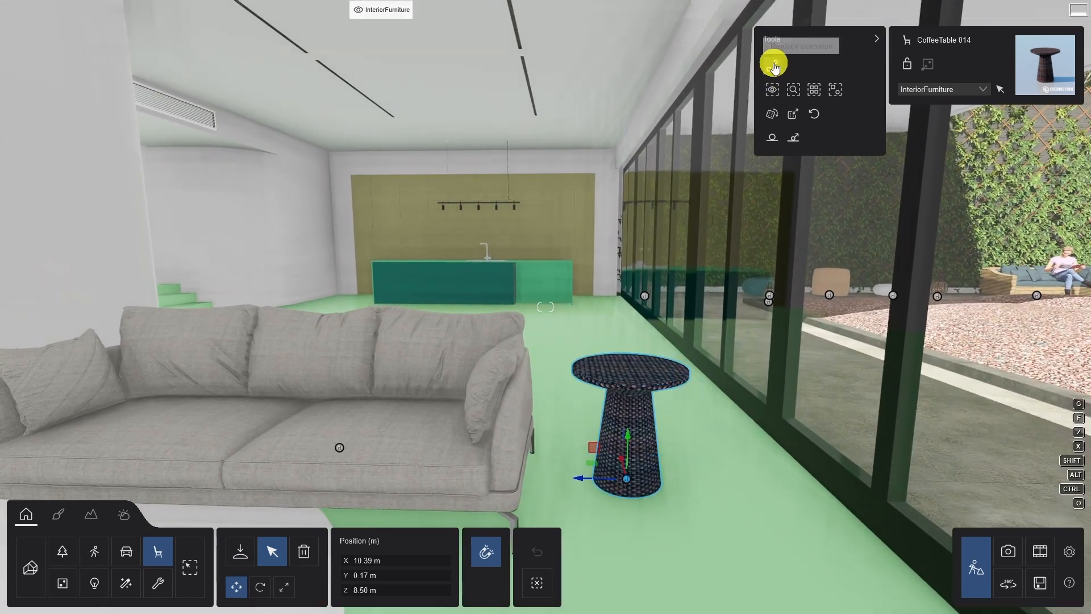
pyautogui.click(771, 70)
pyautogui.click(160, 300)
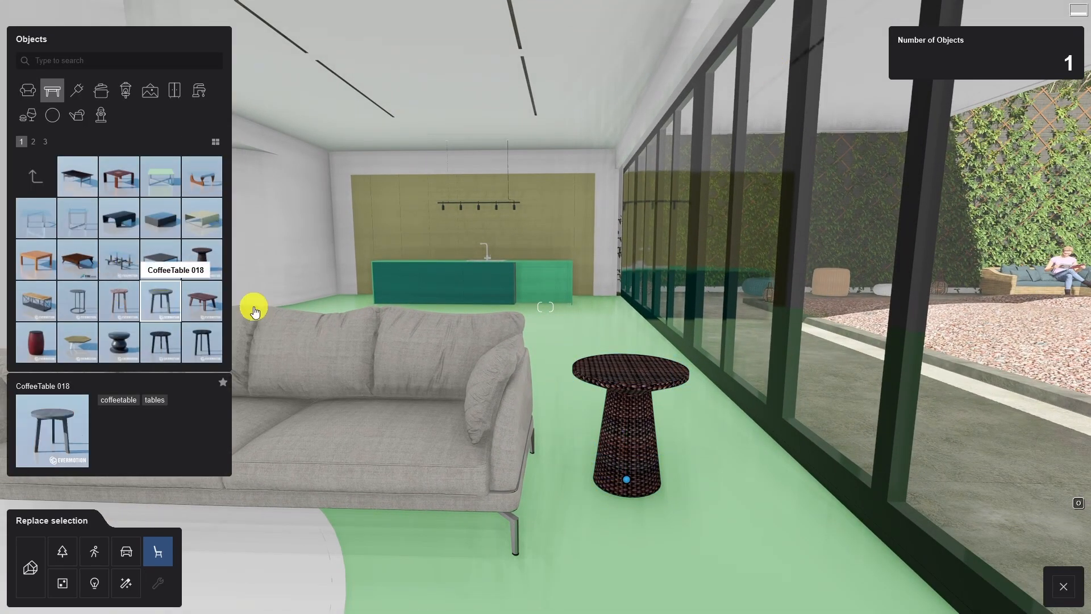
pyautogui.click(1031, 577)
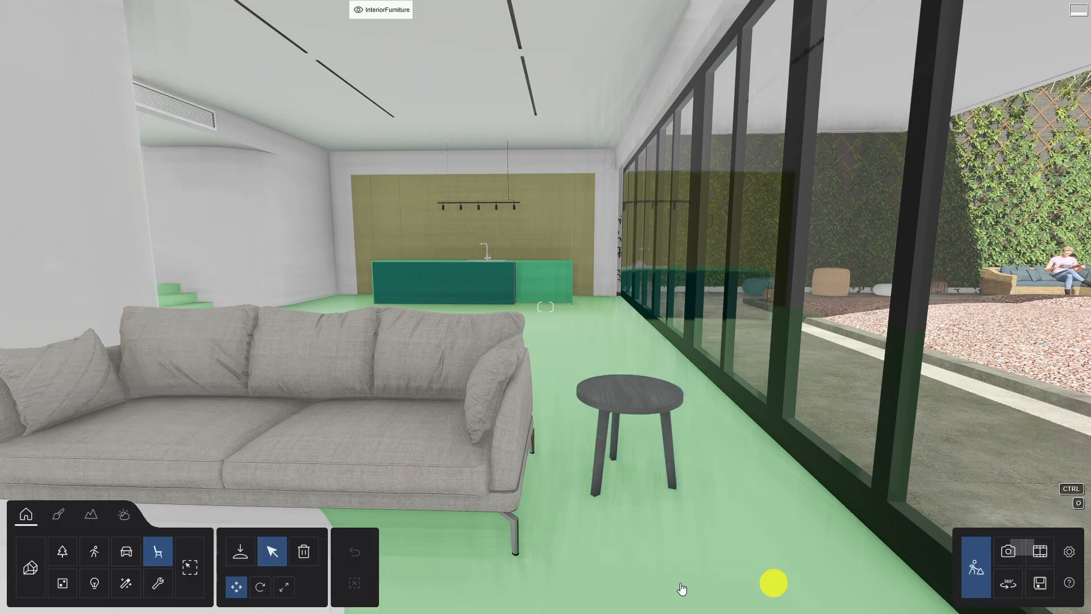
# Place the open Book 082 decoration on top of the side table beside the sofa
pyautogui.click(241, 550)
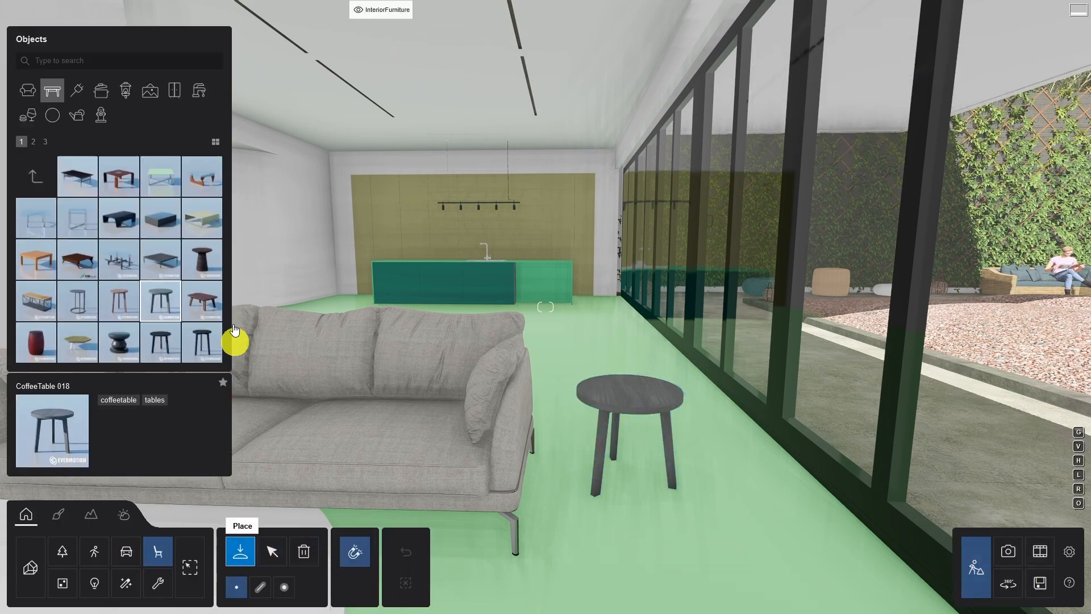
pyautogui.click(151, 91)
pyautogui.click(57, 142)
pyautogui.click(119, 217)
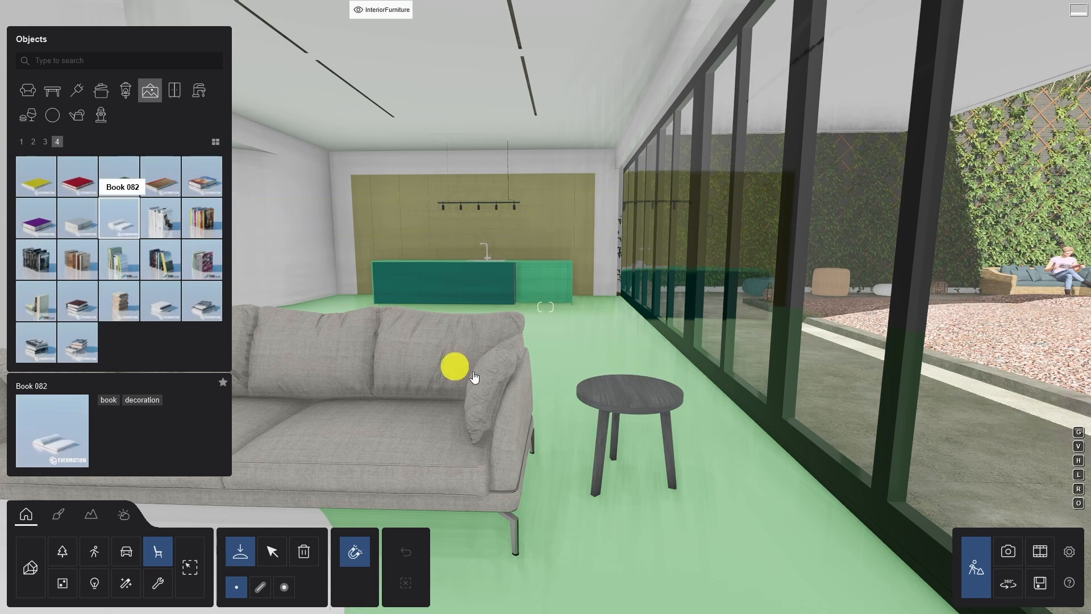
pyautogui.click(620, 396)
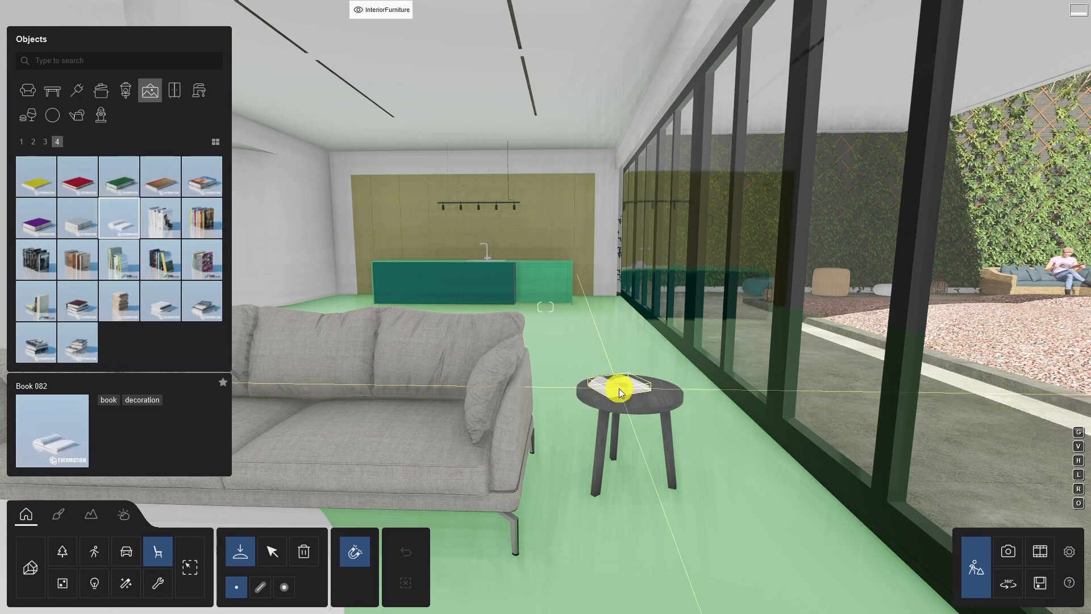
# Place Glasses 001 on the open book on the side table
pyautogui.click(154, 101)
pyautogui.click(158, 264)
pyautogui.press('w')
pyautogui.press('d')
pyautogui.moveTo(629, 382); pyautogui.dragTo(590, 435, button='right')
pyautogui.click(590, 434)
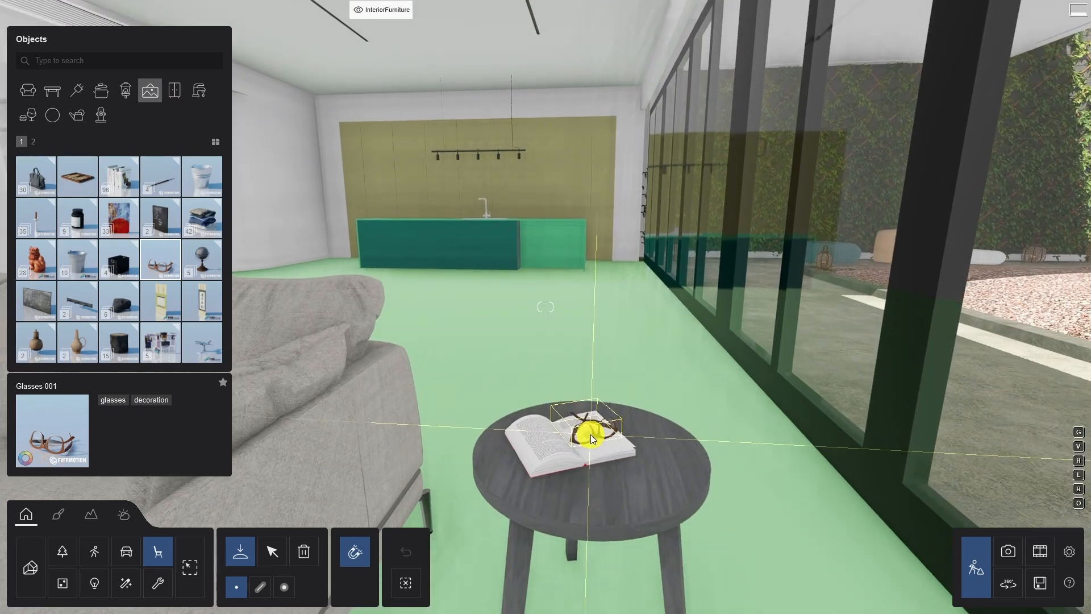
# Select the side table, glasses and book together and combine them into one group
pyautogui.click(272, 551)
pyautogui.press('s')
pyautogui.press('e')
pyautogui.press('d')
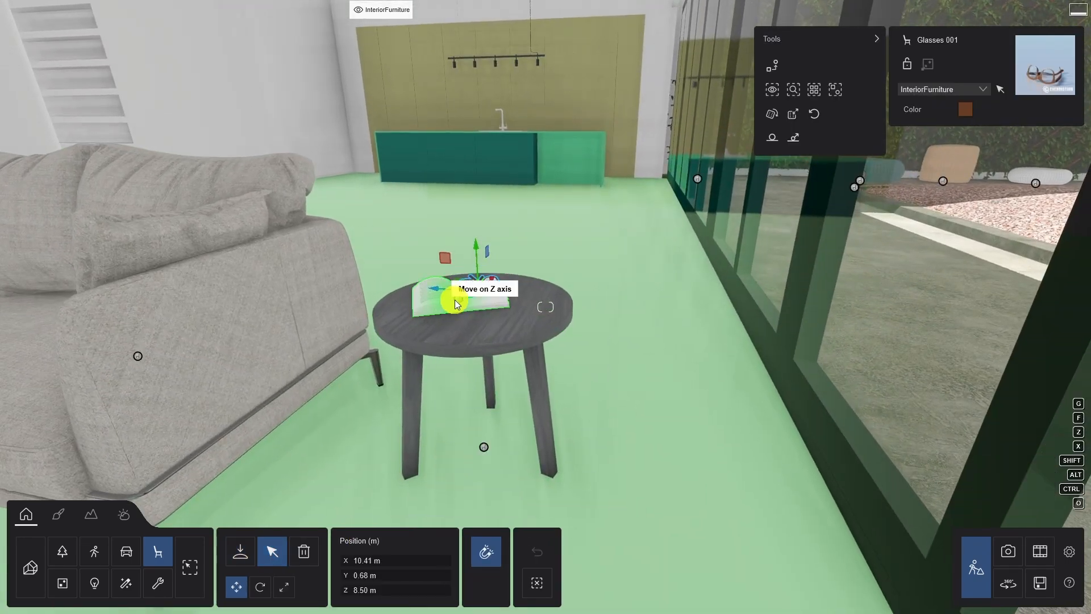
pyautogui.click(466, 324)
pyautogui.keyDown('ctrl'); pyautogui.click(478, 291); pyautogui.keyUp('ctrl')
pyautogui.keyDown('ctrl'); pyautogui.click(459, 298); pyautogui.keyUp('ctrl')
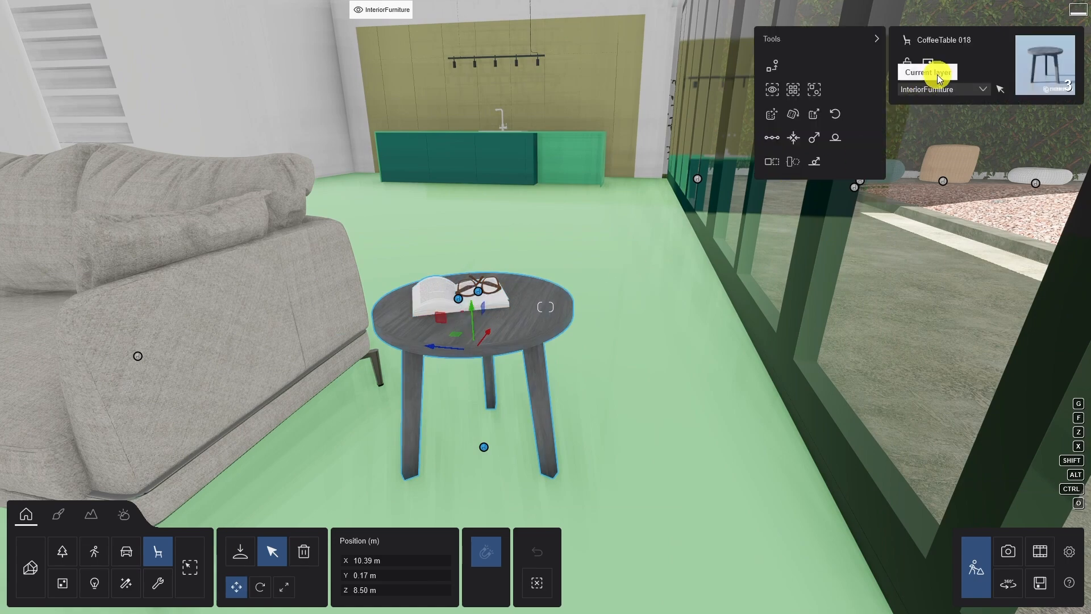
pyautogui.click(928, 62)
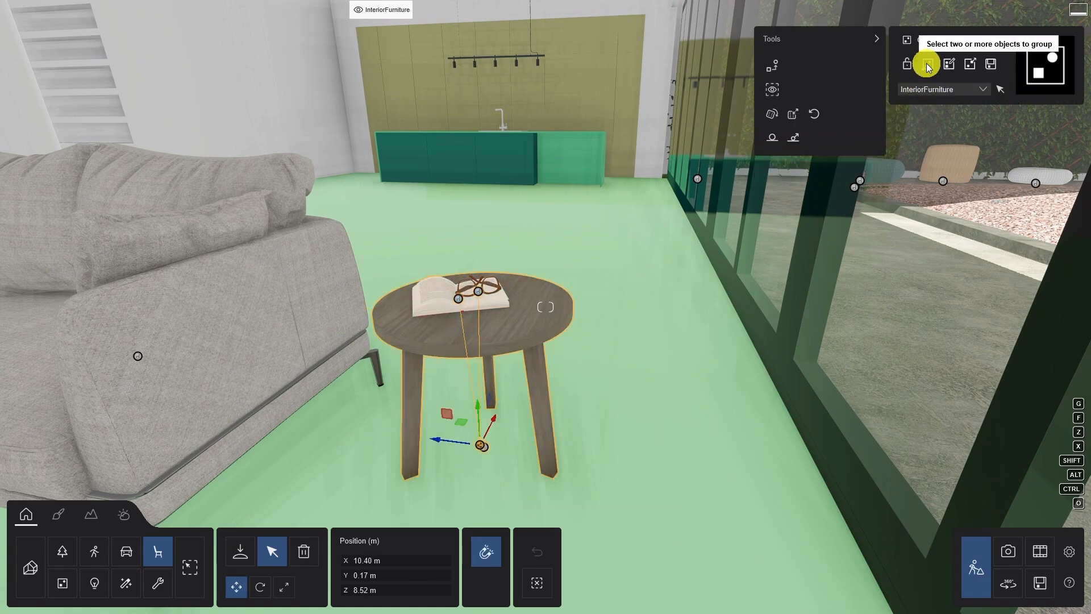
# Save the side table group to the library as SideBoard in the Main (default) category folder
pyautogui.click(992, 66)
pyautogui.click(613, 205)
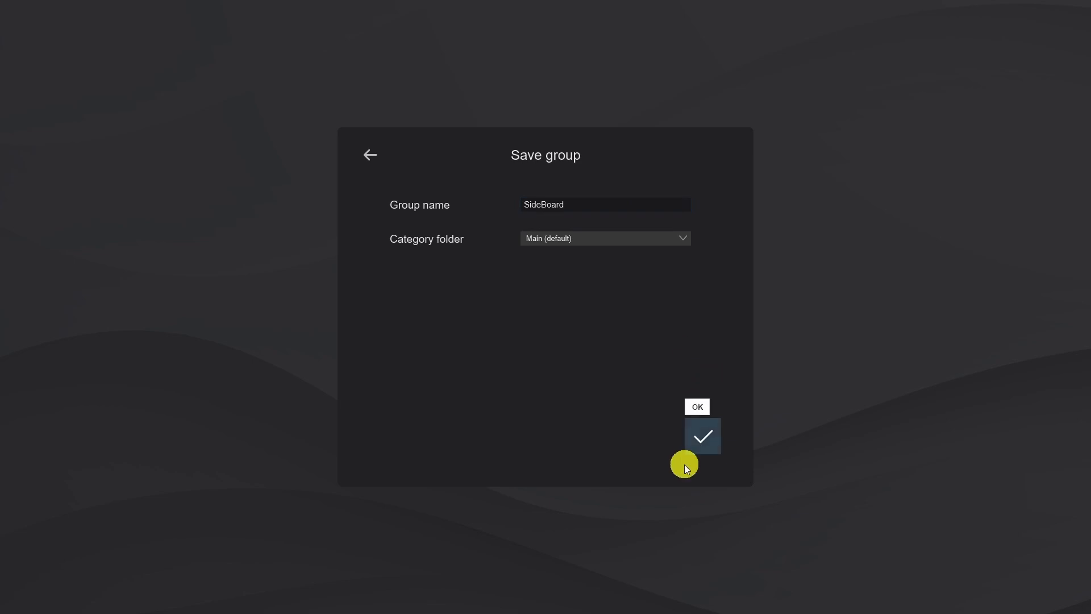
pyautogui.click(708, 431)
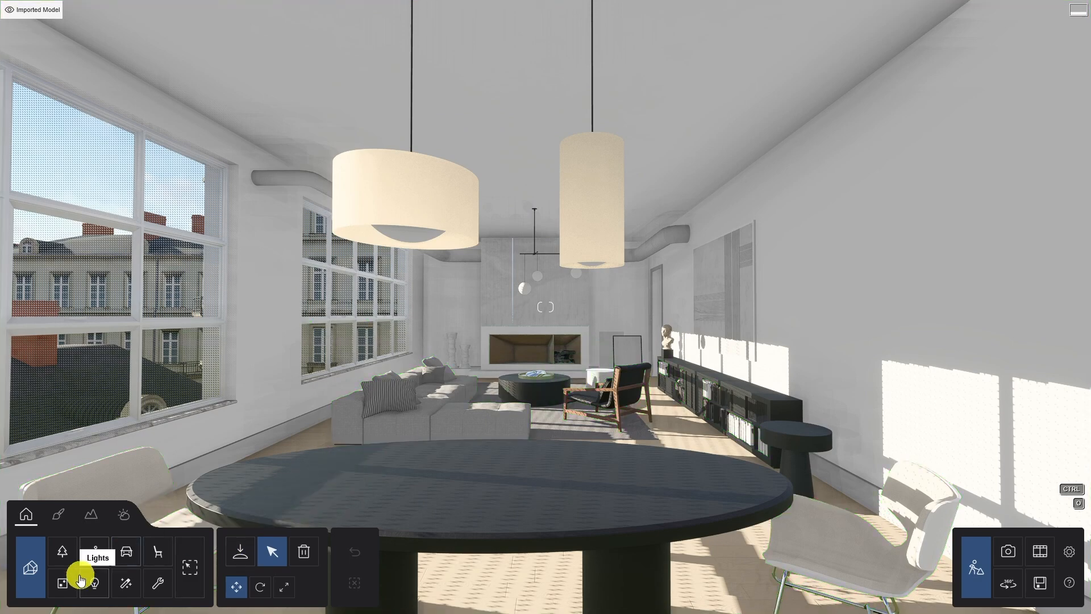
# In the apartment project, place the saved SideBoard group on the floor near the white chair and oval dining table
pyautogui.click(62, 583)
pyautogui.click(241, 551)
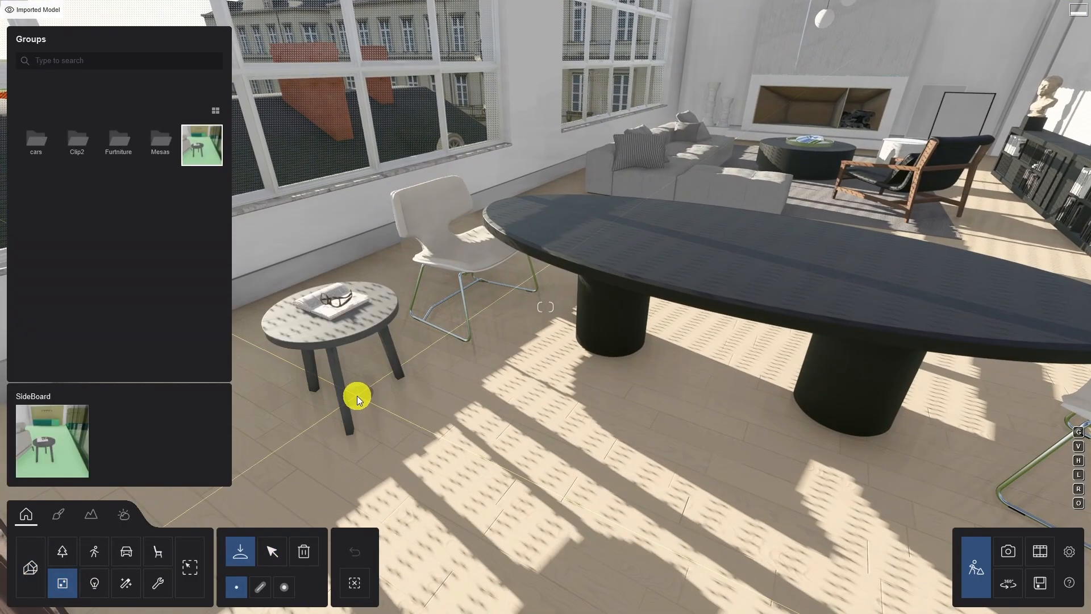
pyautogui.click(392, 400)
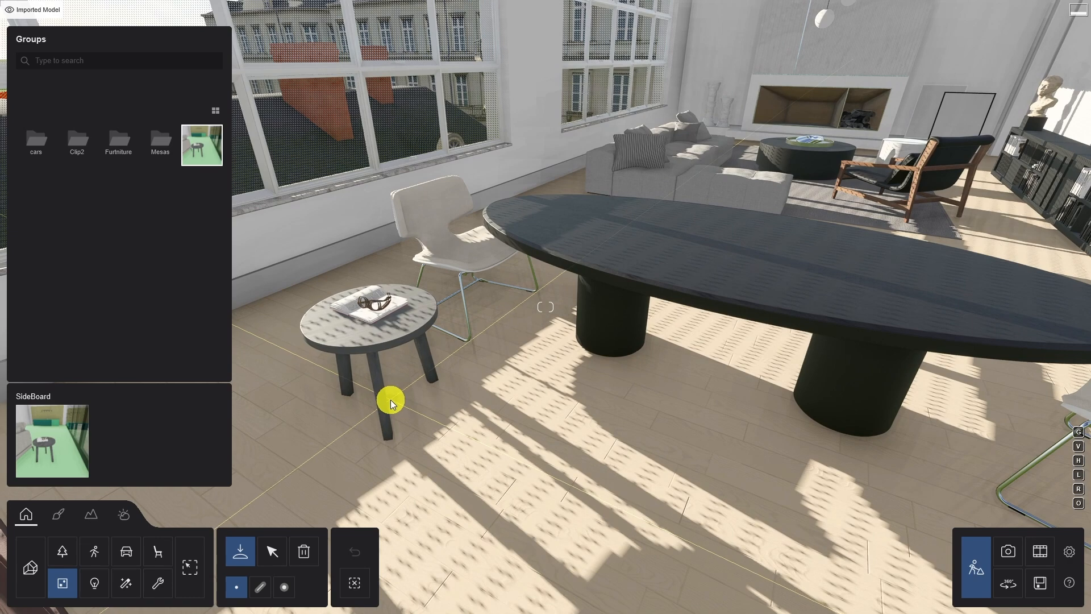
pyautogui.click(275, 562)
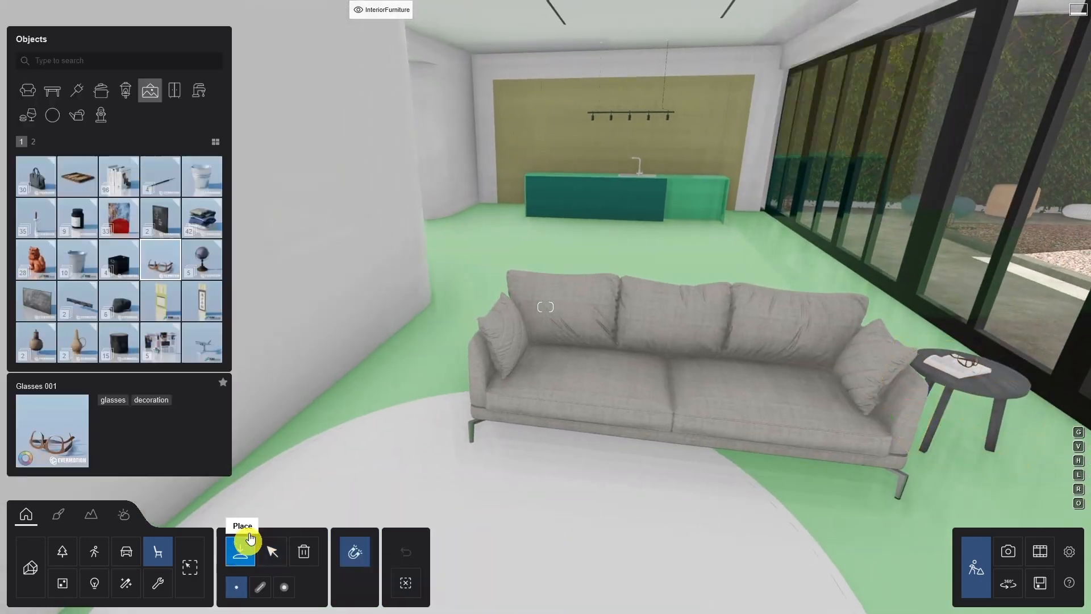
# Back in the green-floored room, place a dark round coffee table at the sofa's free end and FloorLamp 014 behind it
pyautogui.click(52, 90)
pyautogui.click(202, 176)
pyautogui.click(419, 419)
pyautogui.click(125, 98)
pyautogui.click(78, 176)
pyautogui.click(205, 261)
pyautogui.click(360, 385)
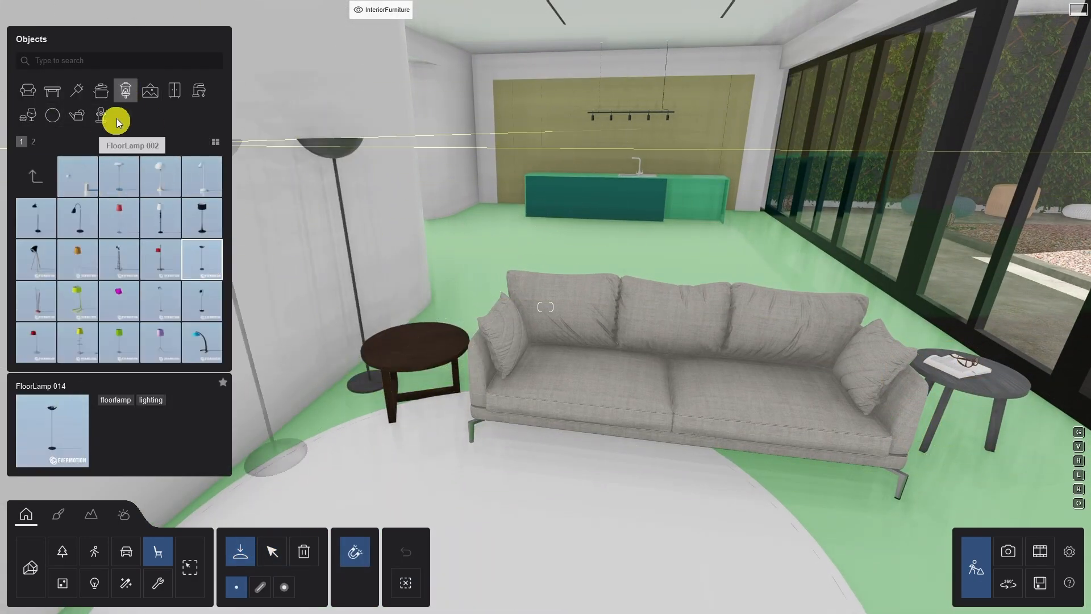
# Place FootStool 005 on the white floor area in front of the sofa
pyautogui.click(28, 90)
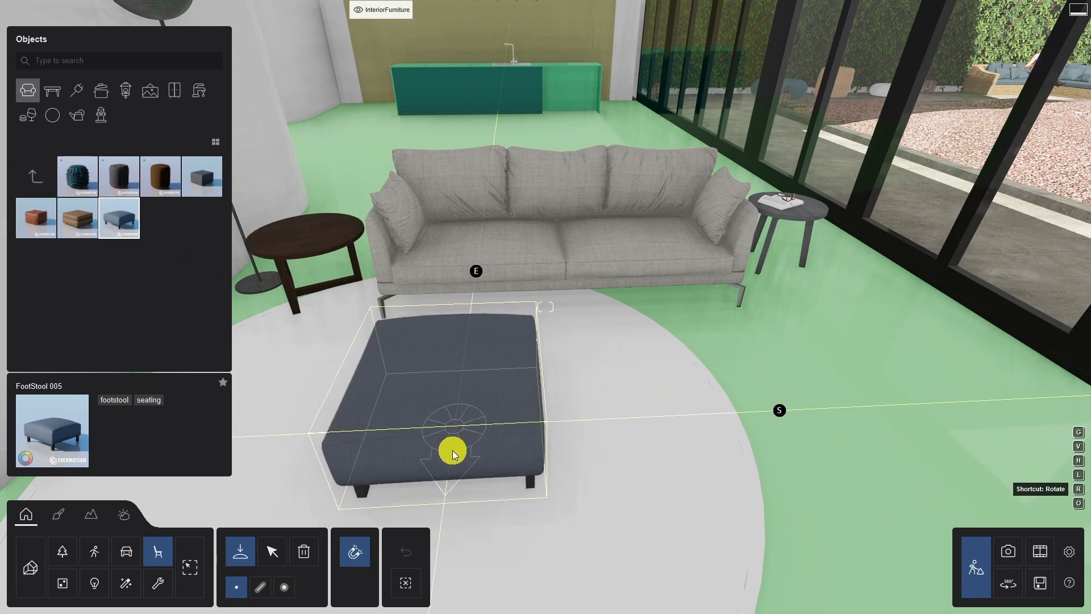
pyautogui.click(452, 447)
pyautogui.click(966, 109)
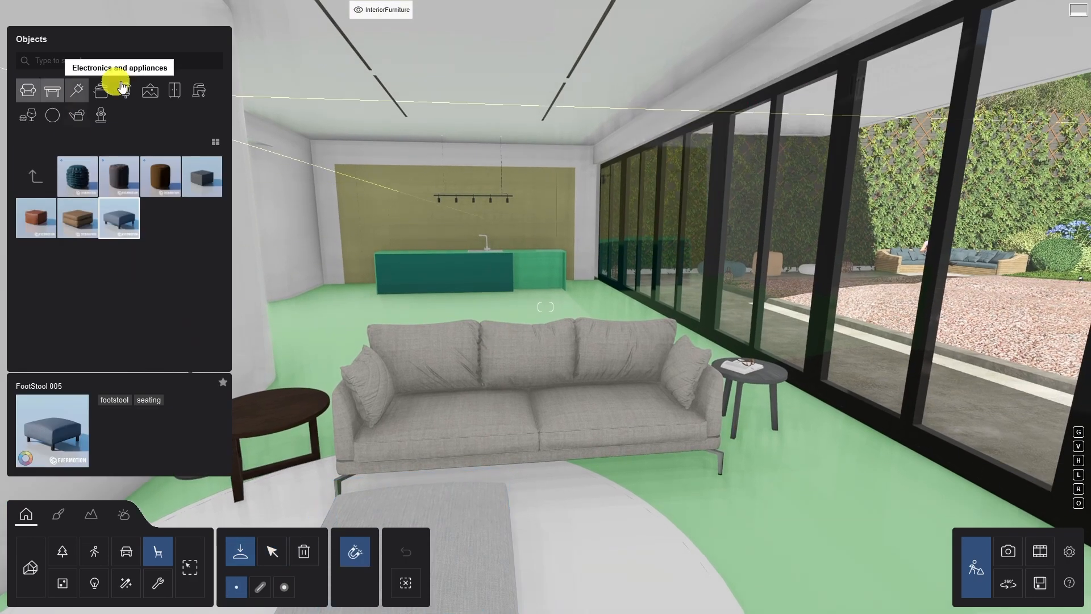
# Place the flower-filled Vase 027 on the kitchen counter and a bar stool in front of the counter
pyautogui.click(150, 89)
pyautogui.click(33, 141)
pyautogui.click(77, 176)
pyautogui.click(533, 257)
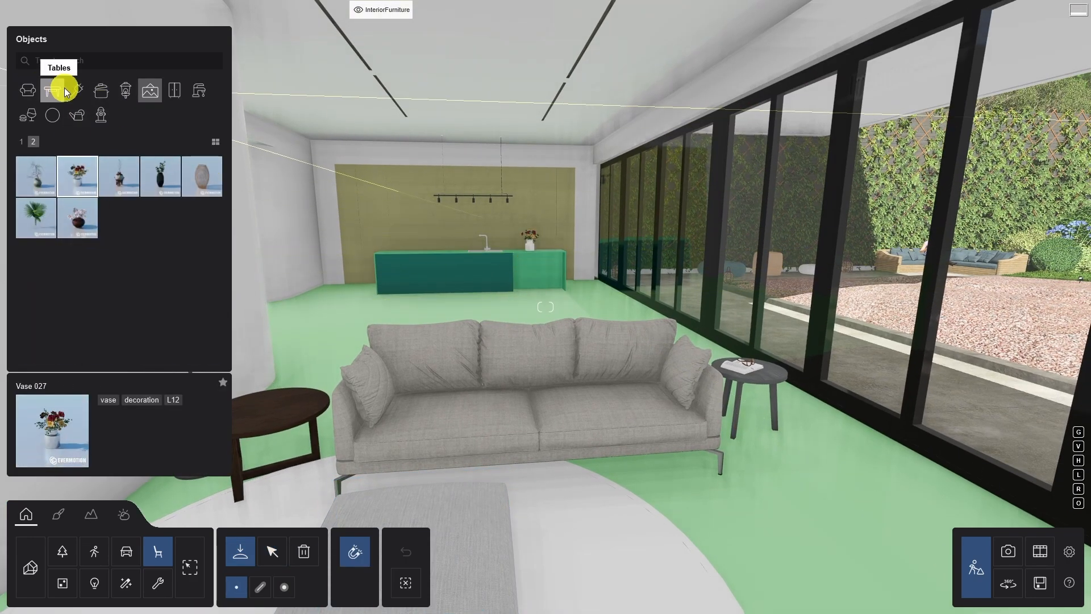
pyautogui.click(27, 90)
pyautogui.click(121, 207)
pyautogui.click(160, 301)
pyautogui.click(534, 297)
# Hang the Canvas 020 landscape picture on the white wall beside the floor lamp
pyautogui.click(150, 90)
pyautogui.click(117, 175)
pyautogui.click(36, 176)
pyautogui.click(77, 218)
pyautogui.click(36, 342)
pyautogui.moveTo(284, 306); pyautogui.dragTo(524, 384, button='right')
pyautogui.press('l')
pyautogui.click(401, 320)
pyautogui.press('Escape')
pyautogui.press('e')
pyautogui.press('s')
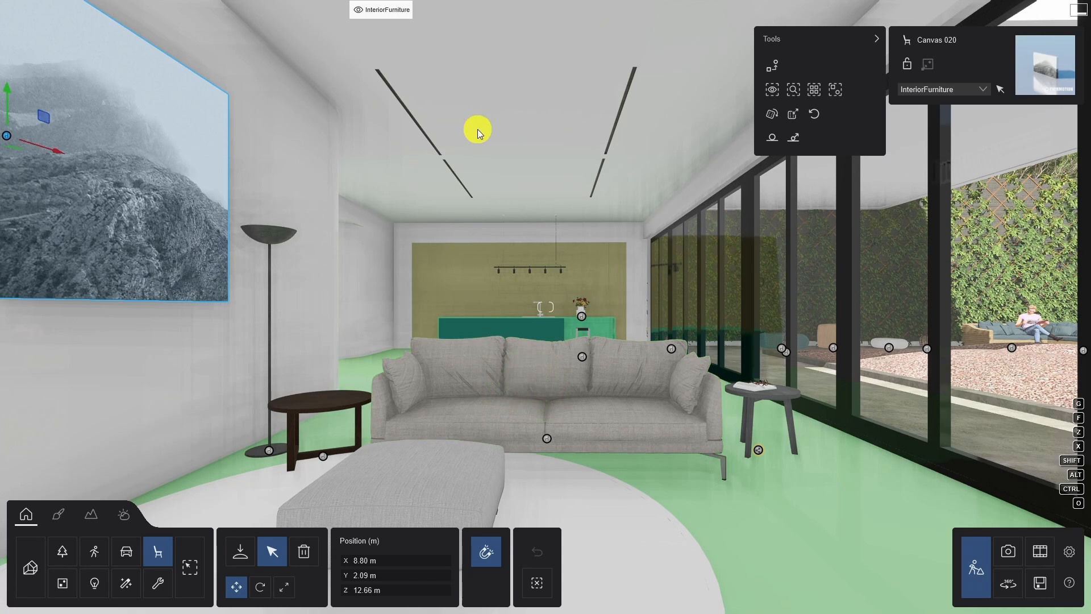
# On the InteriorLighting layer, place a Lamp24 spotlight under each of the five heads of the kitchen's hanging track light
pyautogui.click(433, 11)
pyautogui.click(91, 581)
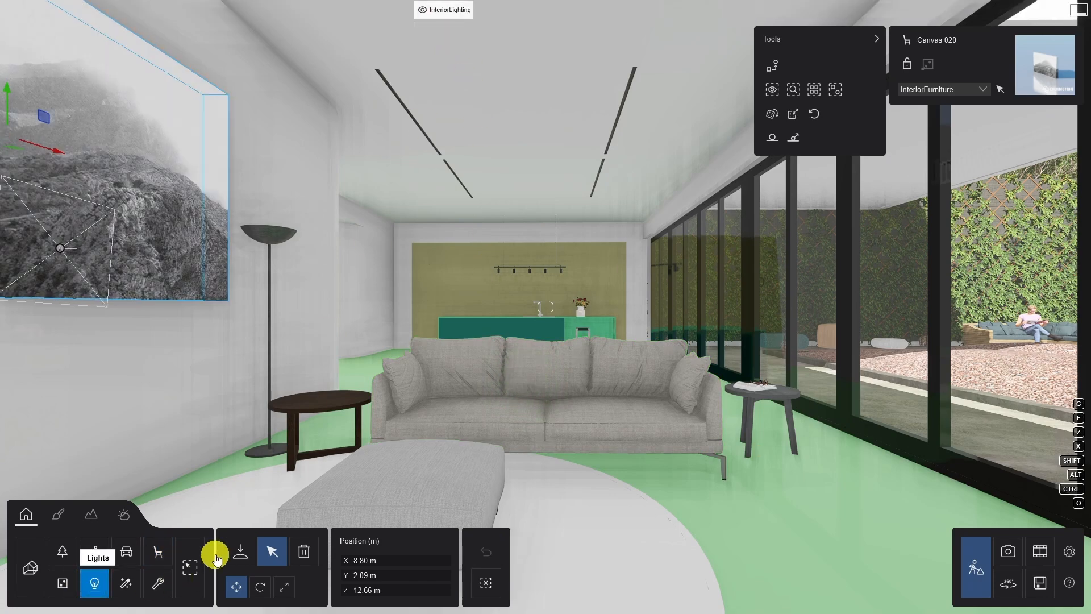
pyautogui.click(243, 548)
pyautogui.press('w')
pyautogui.click(28, 90)
pyautogui.click(160, 309)
pyautogui.press('w')
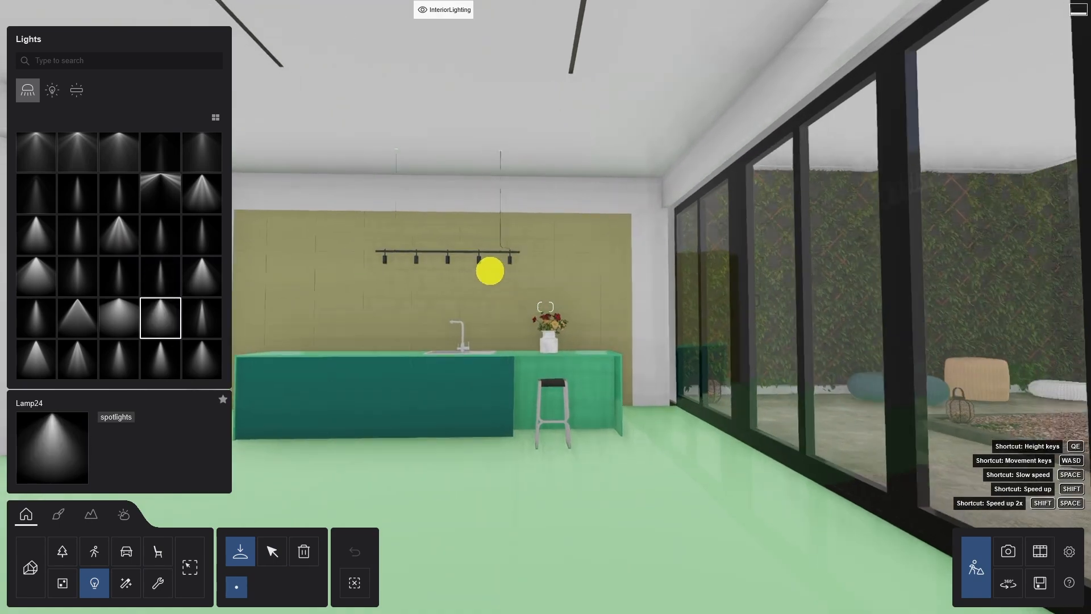
pyautogui.press('e')
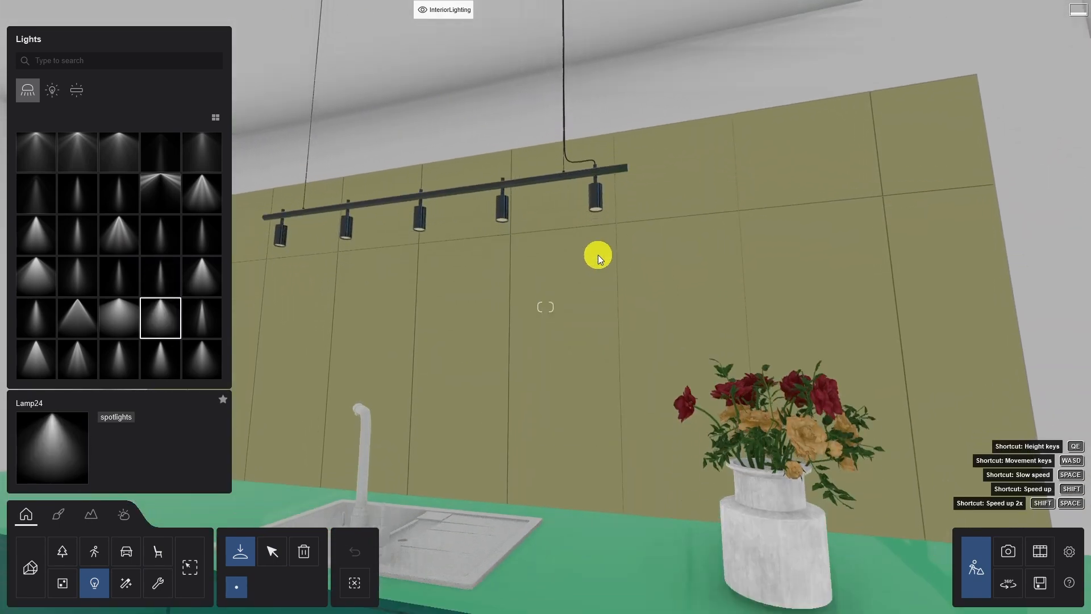
pyautogui.click(598, 200)
pyautogui.click(503, 212)
pyautogui.click(419, 222)
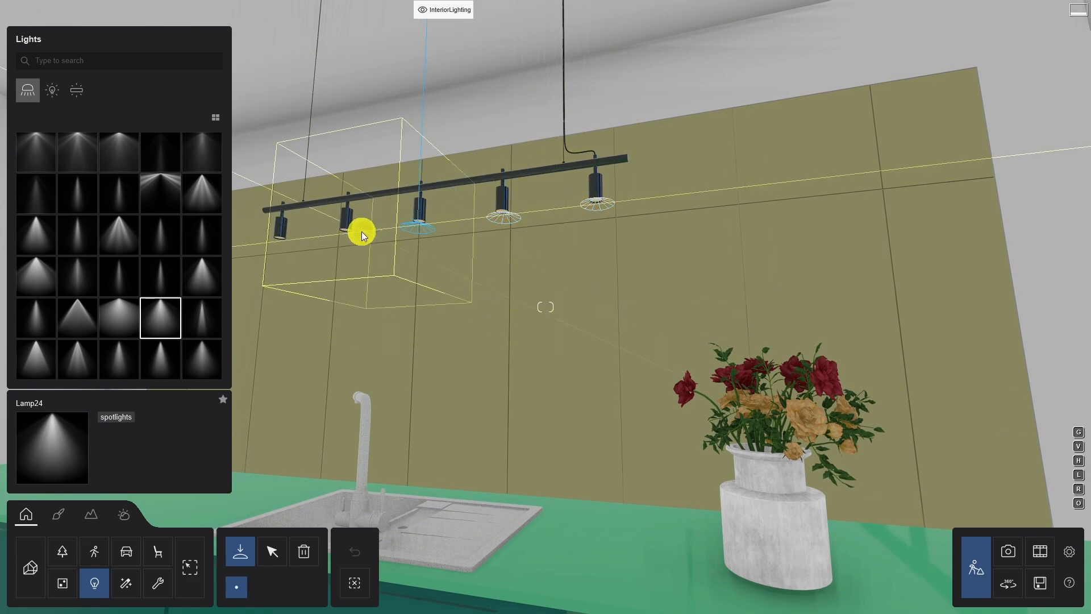
pyautogui.click(350, 233)
pyautogui.click(276, 235)
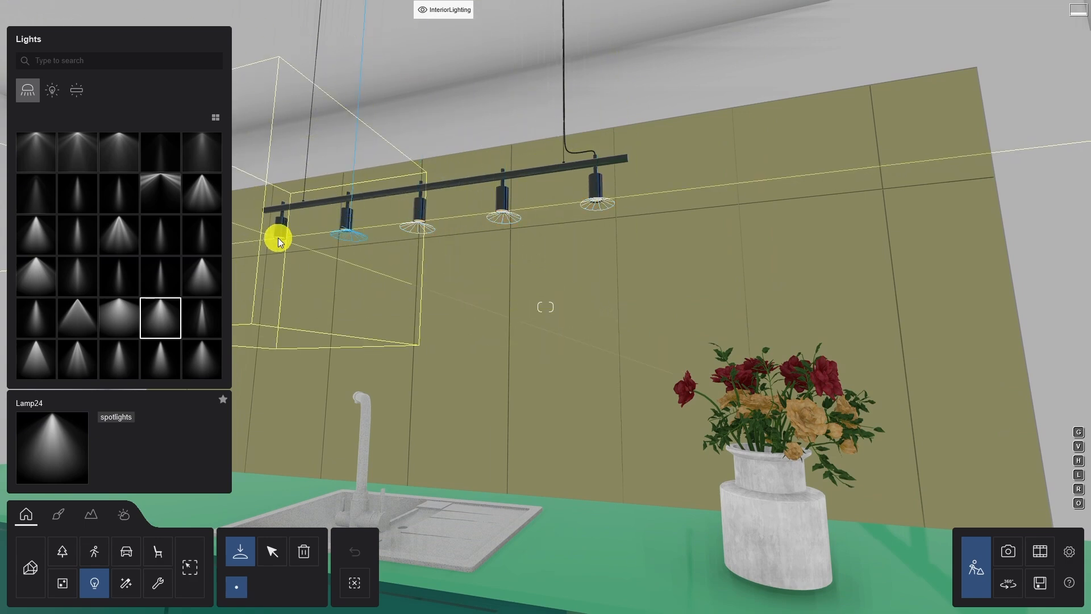
# Select all five track spotlights and widen their cone angle to about 164
pyautogui.click(272, 550)
pyautogui.moveTo(691, 118); pyautogui.dragTo(124, 326)
pyautogui.moveTo(998, 107); pyautogui.dragTo(1037, 132)
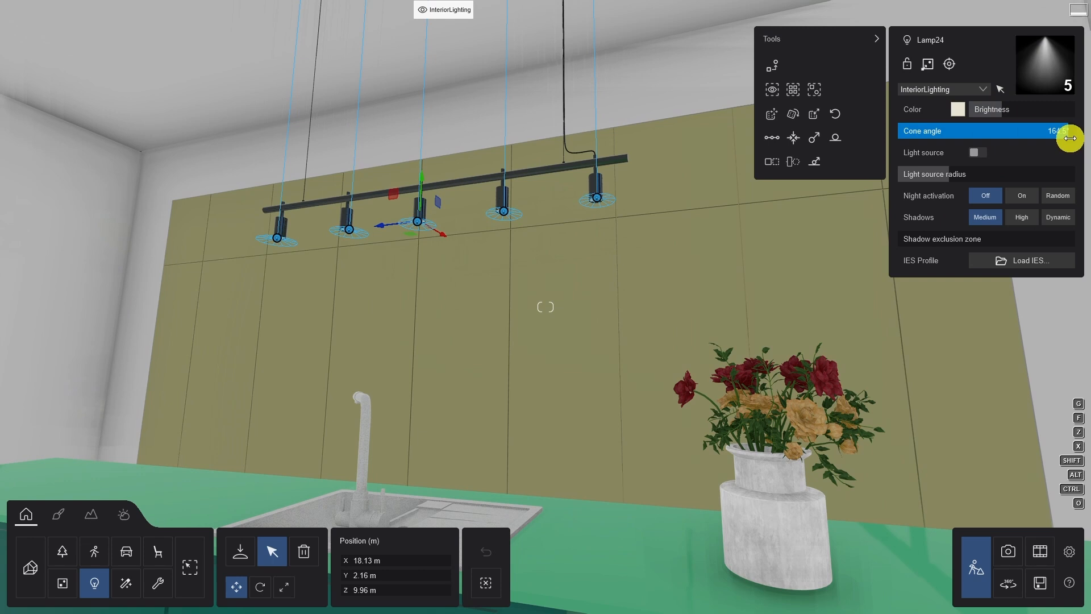
# Enlarge the five spotlights' light source radius, leave their visible light source off and keep the shadows at Medium
pyautogui.click(975, 154)
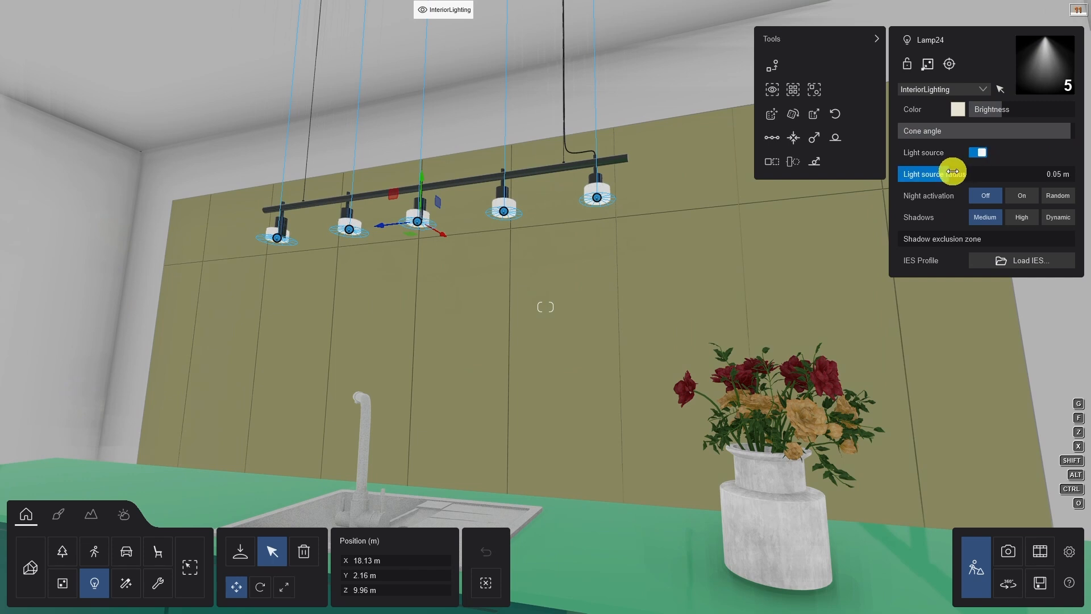
pyautogui.moveTo(983, 176)
pyautogui.mouseDown()
pyautogui.moveTo(1008, 176)
pyautogui.moveTo(974, 176)
pyautogui.mouseUp()
pyautogui.click(980, 154)
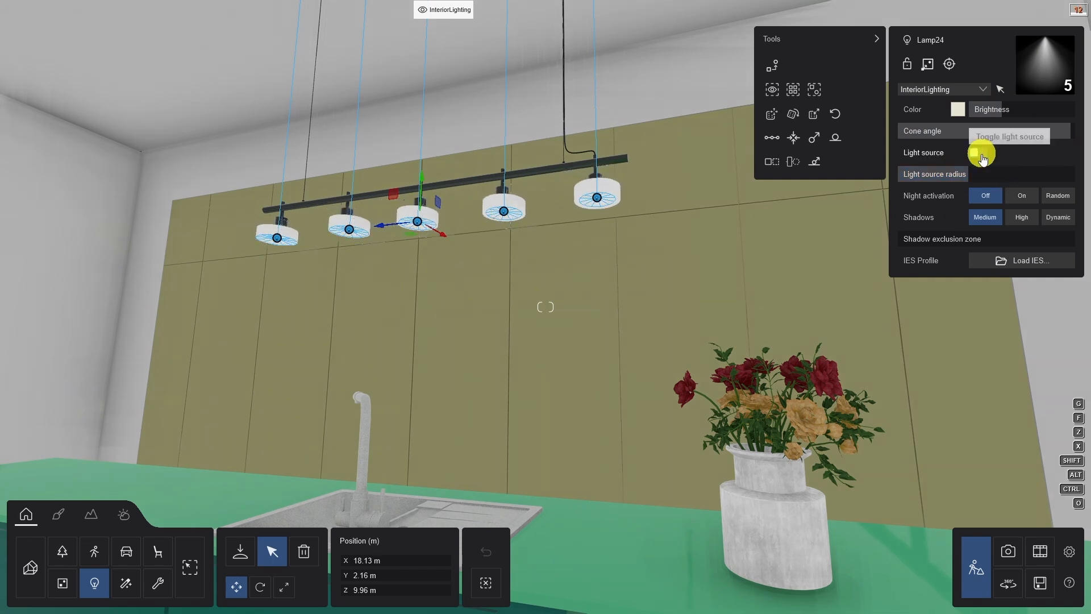
pyautogui.click(976, 154)
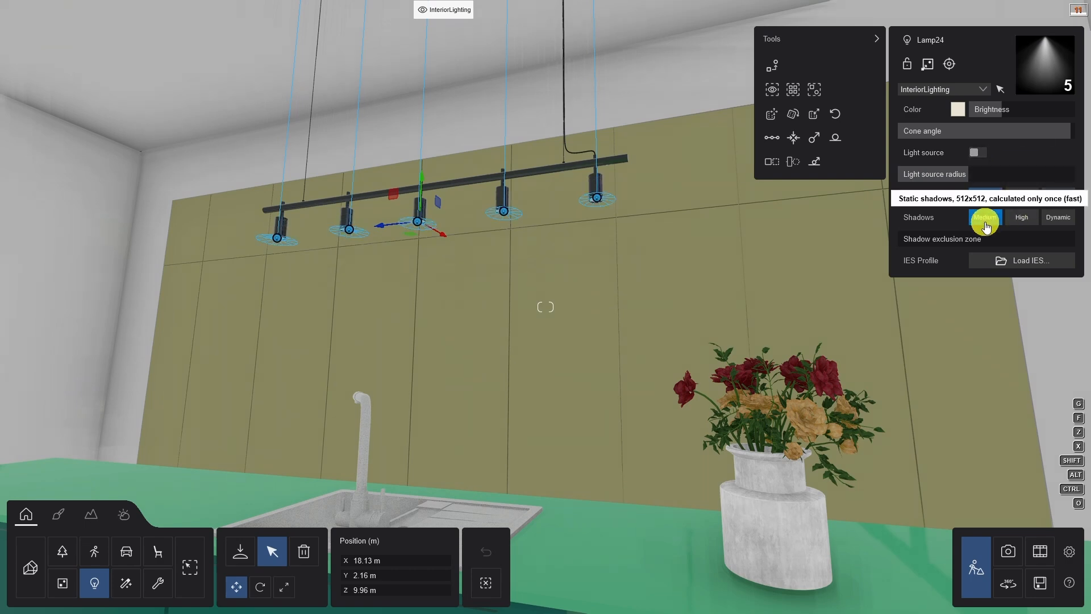
pyautogui.click(1061, 217)
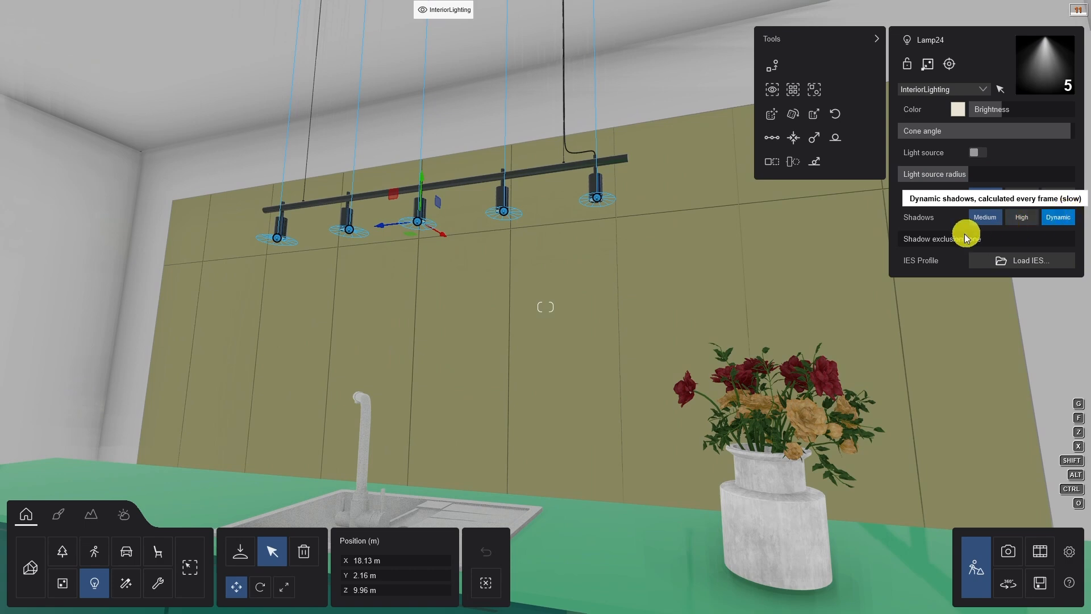
pyautogui.click(985, 217)
pyautogui.moveTo(920, 236)
pyautogui.mouseDown()
pyautogui.moveTo(894, 231)
pyautogui.moveTo(904, 234)
pyautogui.mouseUp()
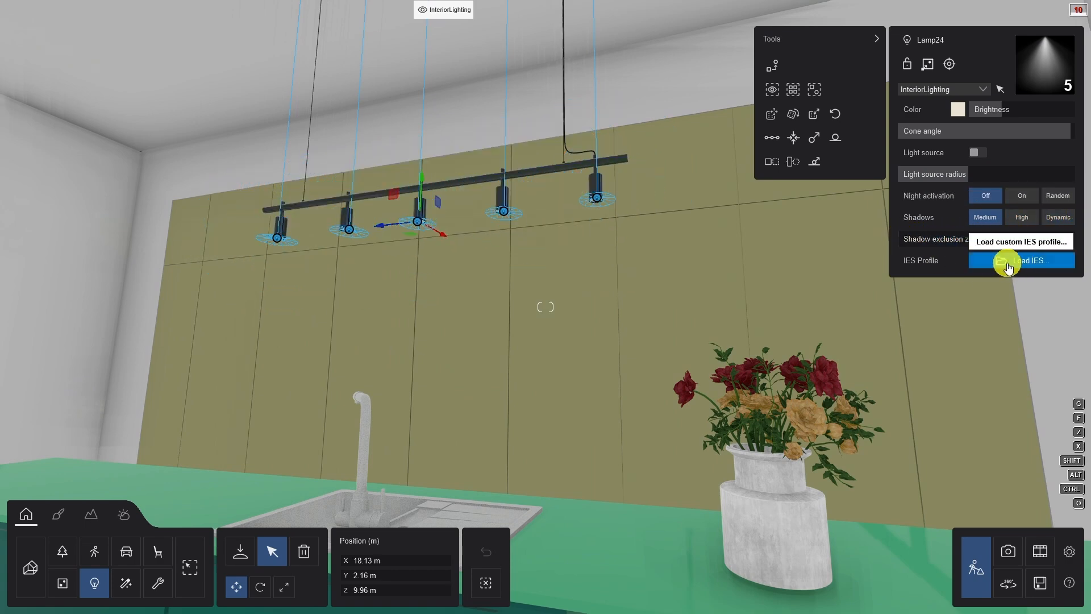
# Browse the omni lights and the line lights in the light library
pyautogui.click(244, 557)
pyautogui.click(52, 89)
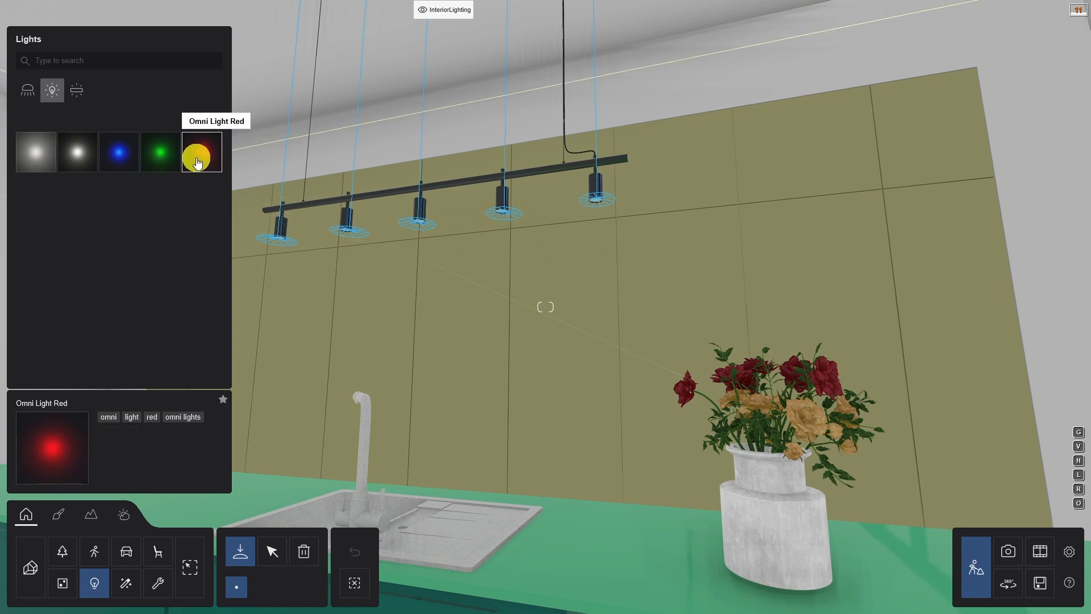
pyautogui.click(77, 89)
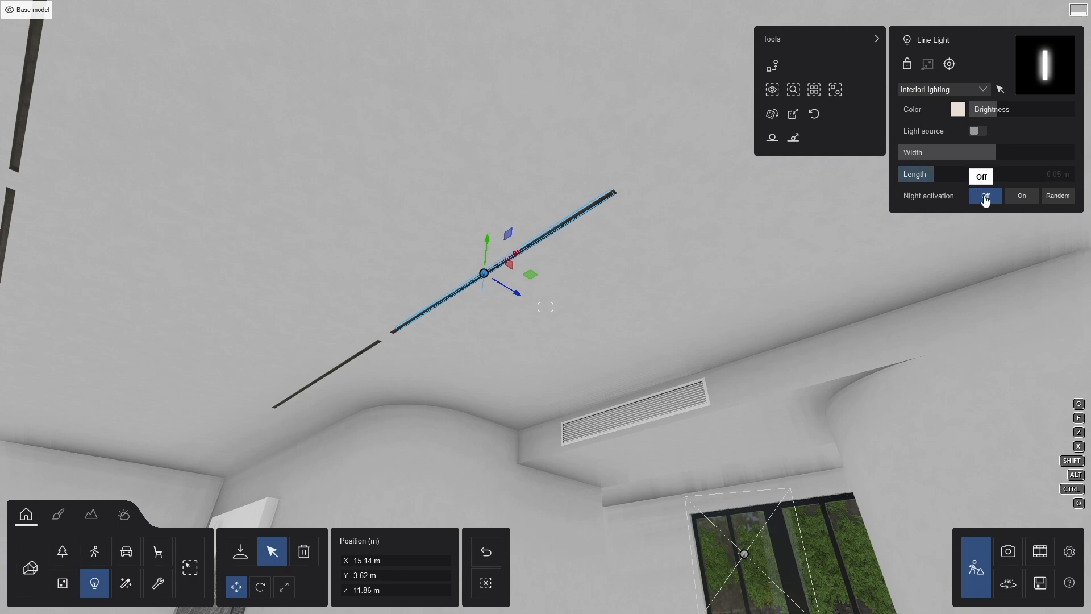
pyautogui.click(1053, 199)
pyautogui.click(978, 132)
pyautogui.click(979, 133)
# Copy the ceiling line light across to the parallel long ceiling slot, at Z 9.39 m
pyautogui.moveTo(674, 273); pyautogui.dragTo(695, 276, button='right')
pyautogui.press('capslock')
pyautogui.keyDown('alt'); pyautogui.moveTo(619, 294); pyautogui.dragTo(318, 313); pyautogui.keyUp('alt')
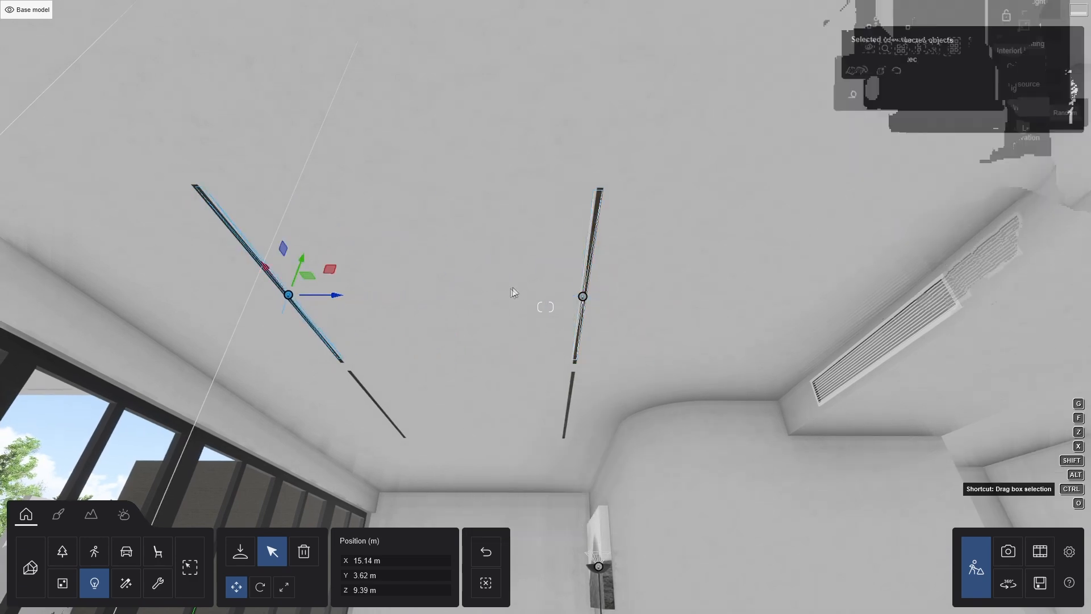
# Select both long line lights and copy them along the X axis onto the two shorter ceiling slots, at X 12.34 m
pyautogui.keyDown('ctrl'); pyautogui.click(584, 303); pyautogui.keyUp('ctrl')
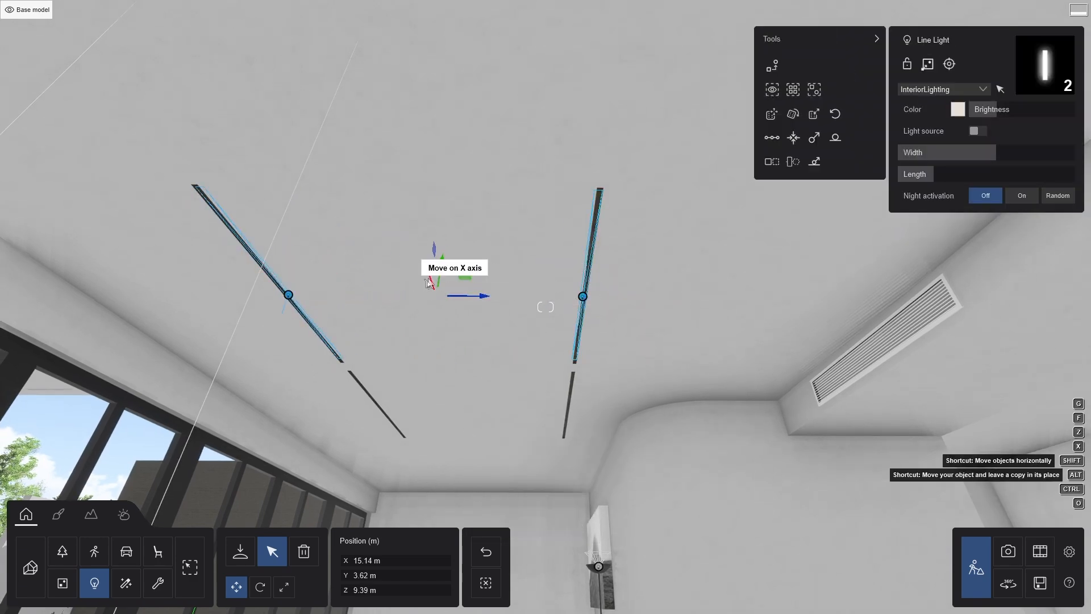
pyautogui.moveTo(460, 385); pyautogui.dragTo(473, 408)
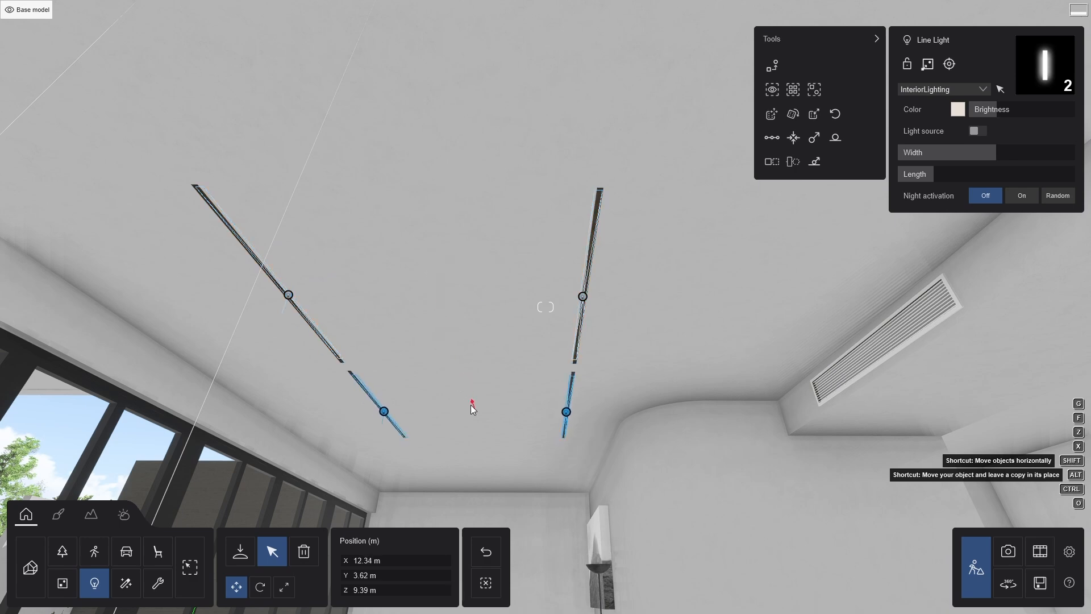
pyautogui.moveTo(468, 401); pyautogui.dragTo(318, 409, button='right')
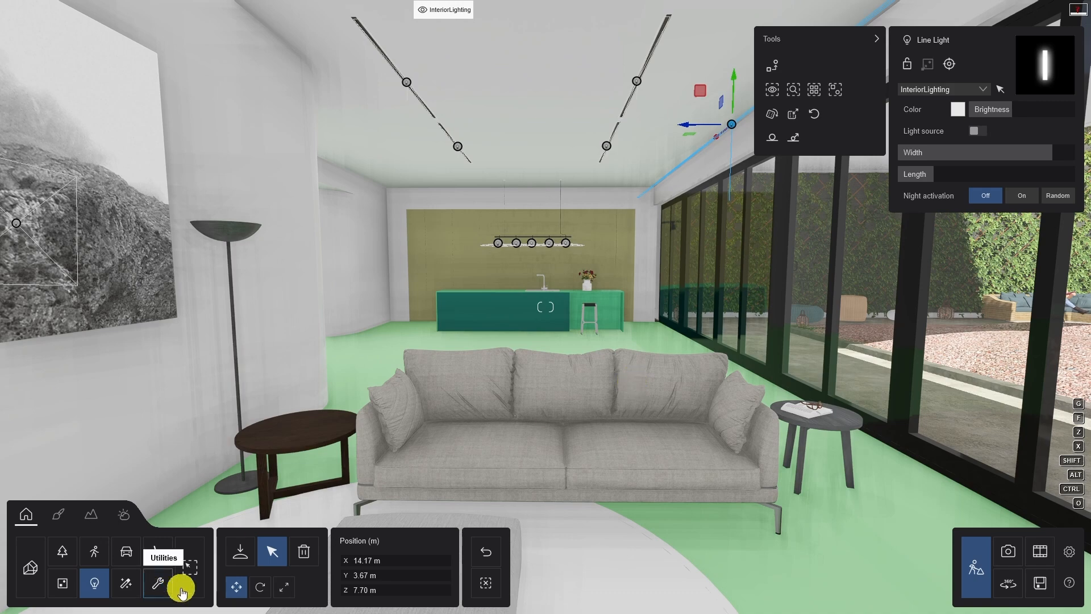
# Apply a dark brown parquet from the wood Flooring materials to the green living room floor and open its material settings
pyautogui.press('d')
pyautogui.moveTo(305, 514); pyautogui.dragTo(233, 496, button='right')
pyautogui.click(519, 526)
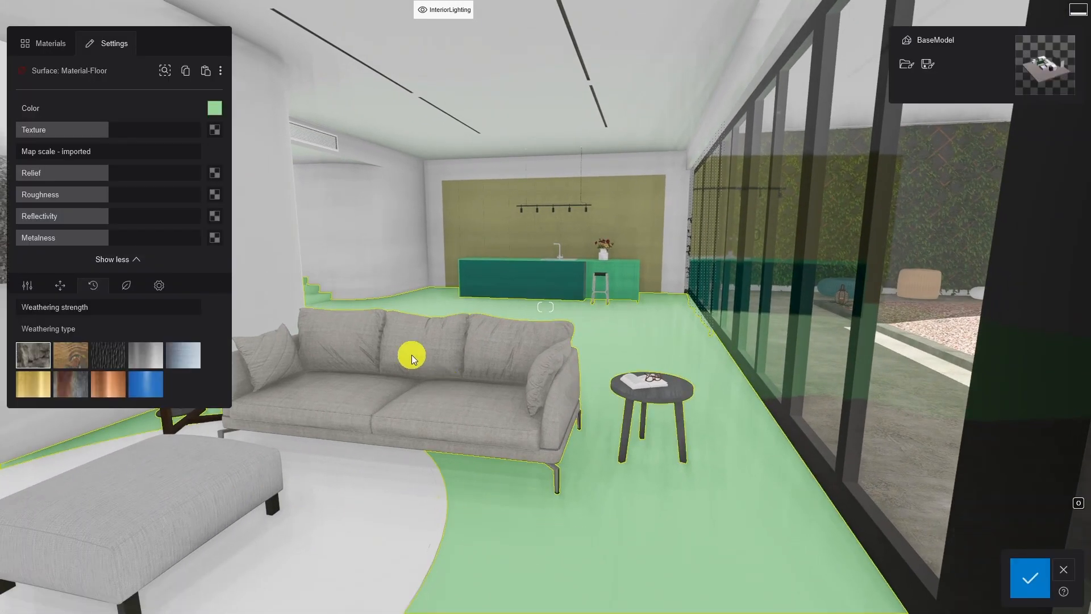
pyautogui.click(60, 44)
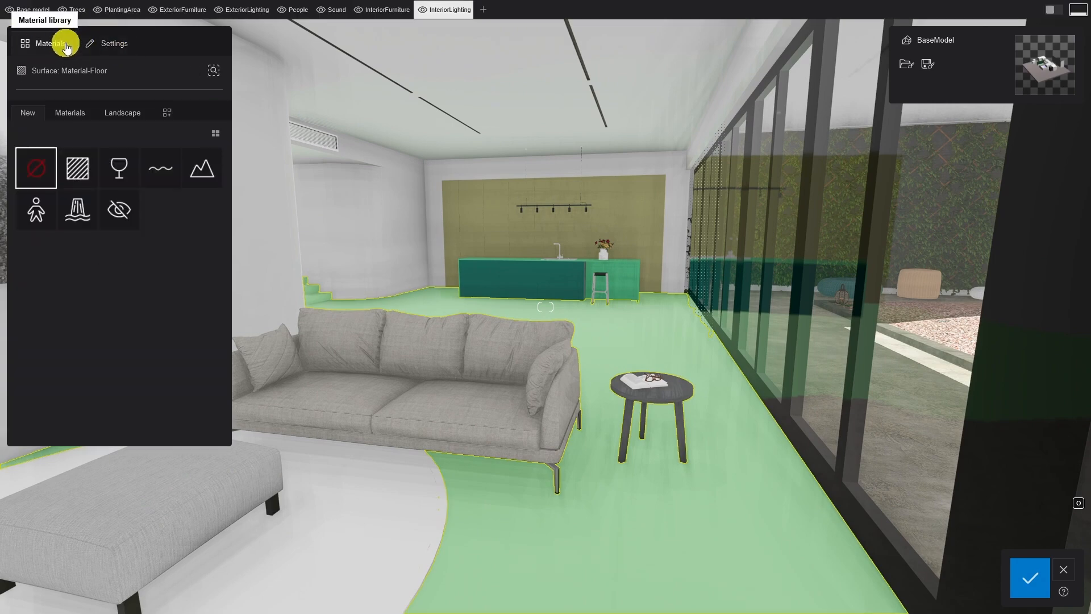
pyautogui.click(69, 112)
pyautogui.click(117, 197)
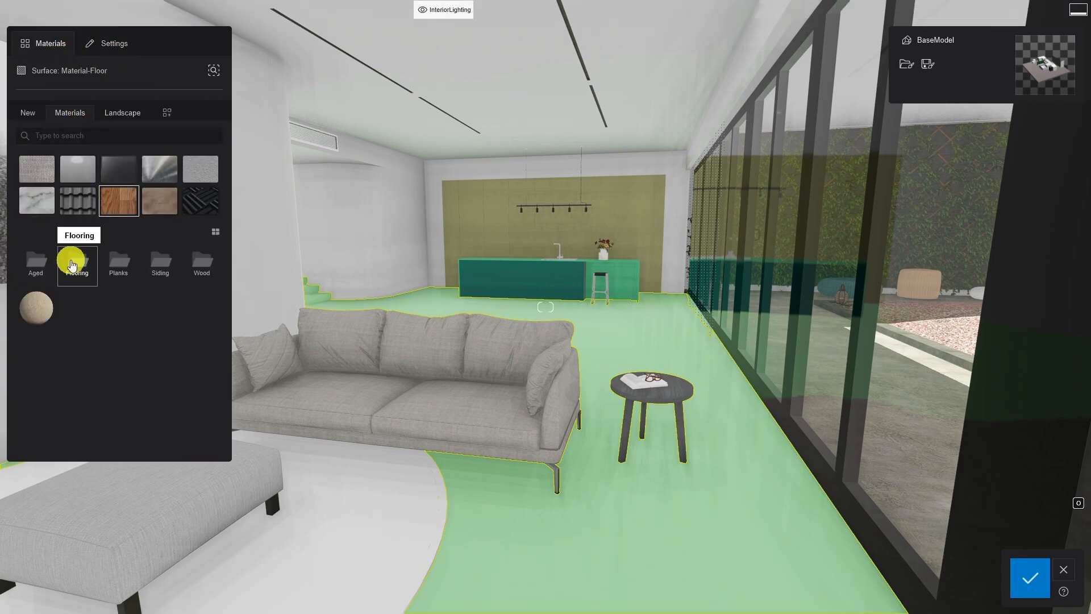
pyautogui.click(74, 260)
pyautogui.click(69, 232)
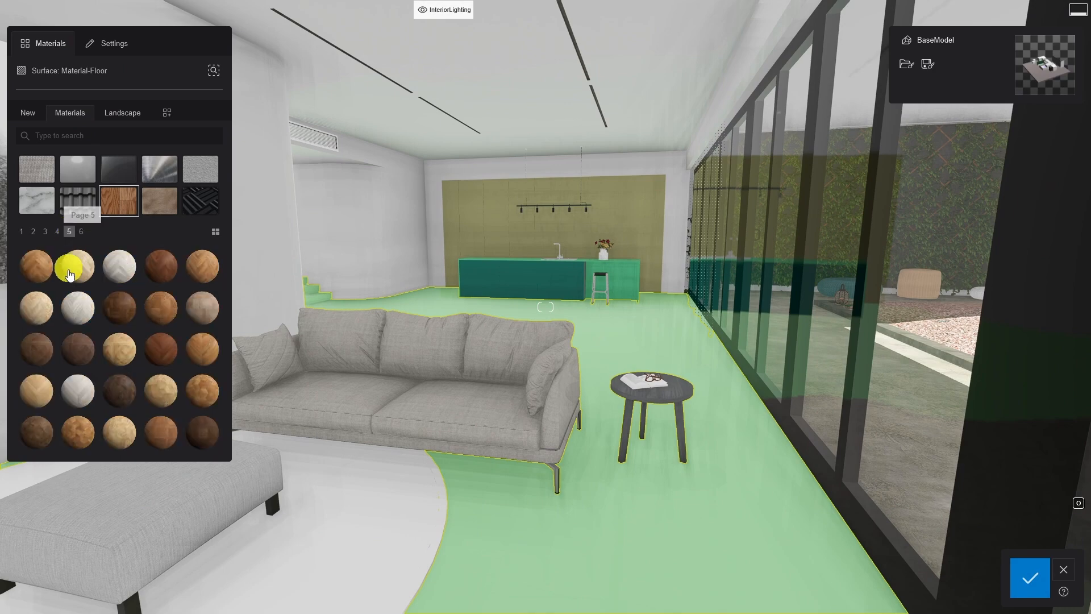
pyautogui.click(119, 348)
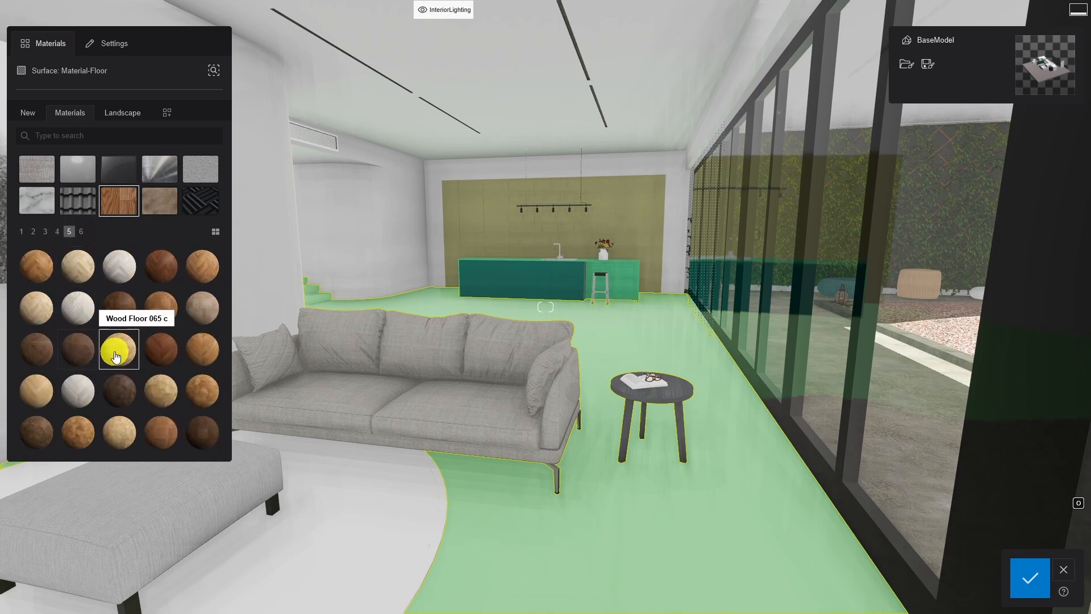
pyautogui.click(77, 352)
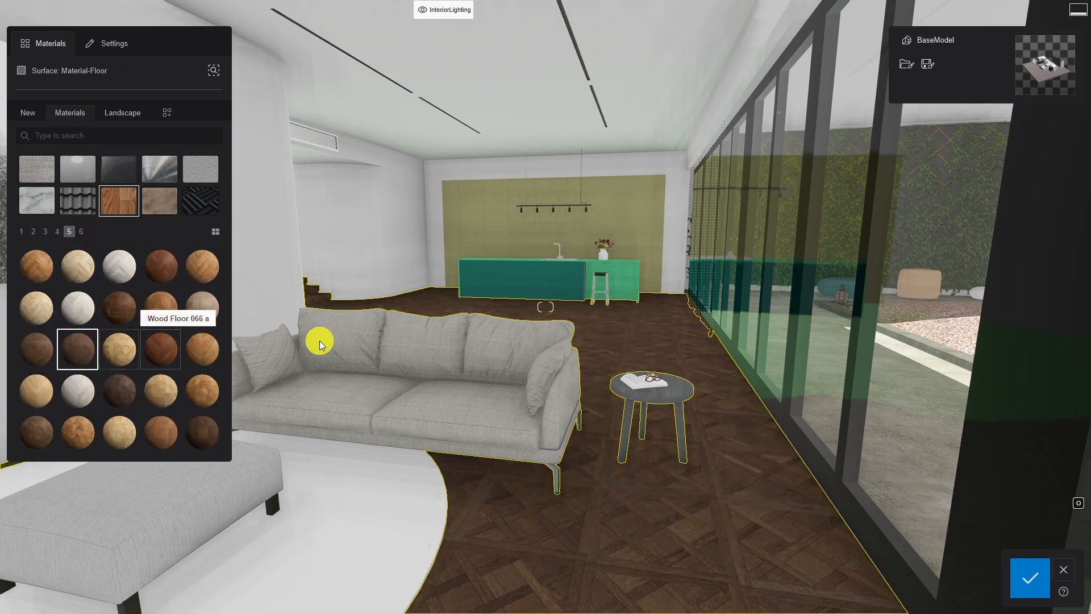
pyautogui.moveTo(319, 341); pyautogui.dragTo(245, 313, button='right')
pyautogui.click(78, 343)
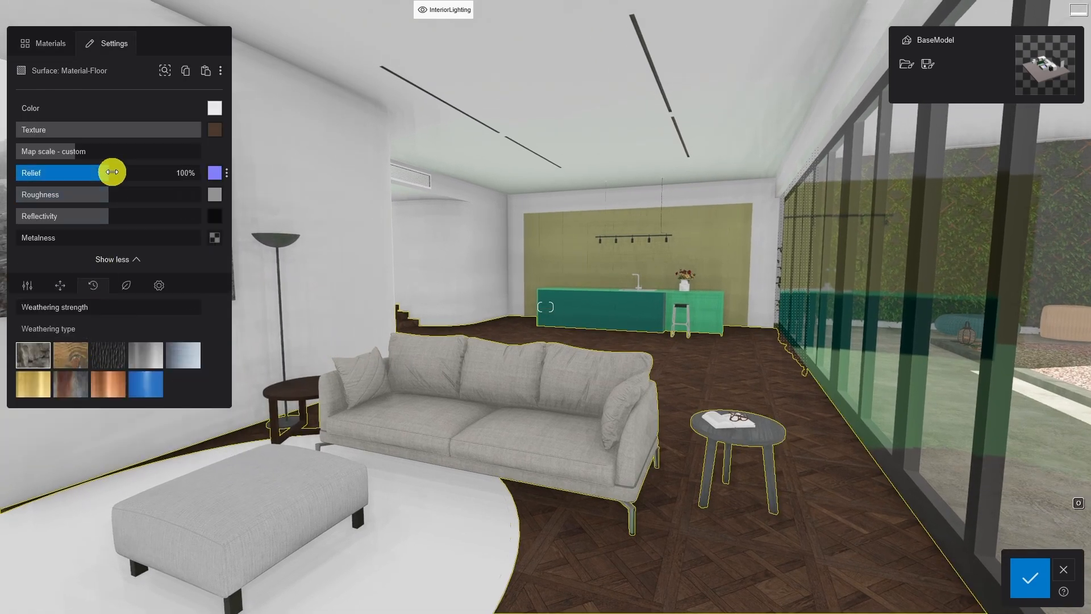
# Assign a white finish from the material library to the living room wall beside the floor lamp
pyautogui.click(329, 175)
pyautogui.click(160, 262)
pyautogui.click(202, 433)
# Apply a light wood material to the kitchen's back wall panels and counter front
pyautogui.moveTo(340, 360); pyautogui.dragTo(461, 361, button='right')
pyautogui.click(478, 304)
pyautogui.click(134, 205)
pyautogui.click(201, 263)
pyautogui.click(44, 231)
pyautogui.doubleClick(202, 307)
# Apply a white marble material to the kitchen worktop and the counter's end section
pyautogui.click(568, 309)
pyautogui.click(43, 43)
pyautogui.click(37, 201)
pyautogui.click(38, 301)
pyautogui.click(33, 232)
pyautogui.click(78, 308)
# Apply a black metal material to the window frames and save all material changes
pyautogui.moveTo(567, 353); pyautogui.dragTo(687, 352, button='right')
pyautogui.click(645, 341)
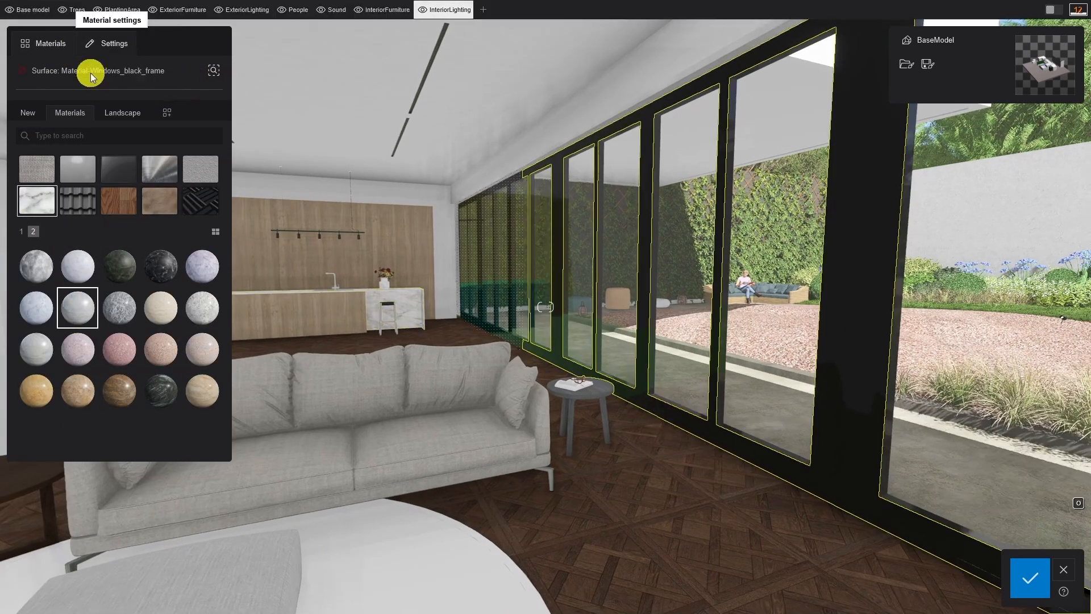
pyautogui.click(159, 168)
pyautogui.doubleClick(202, 393)
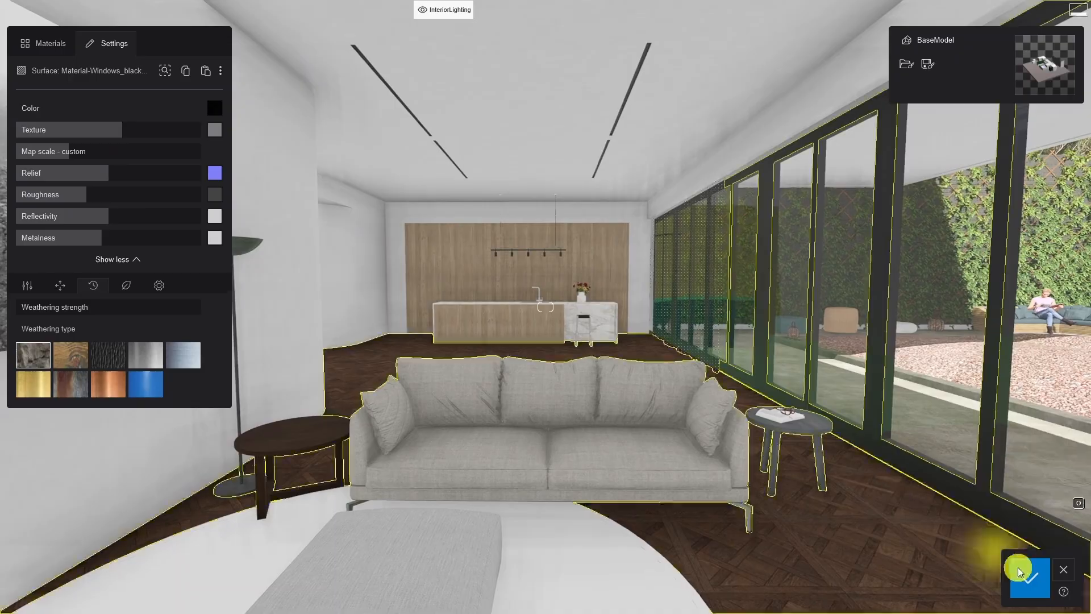
pyautogui.click(1019, 572)
# Switch to Photo mode and apply the Interior RT style to photo 11
pyautogui.click(1009, 554)
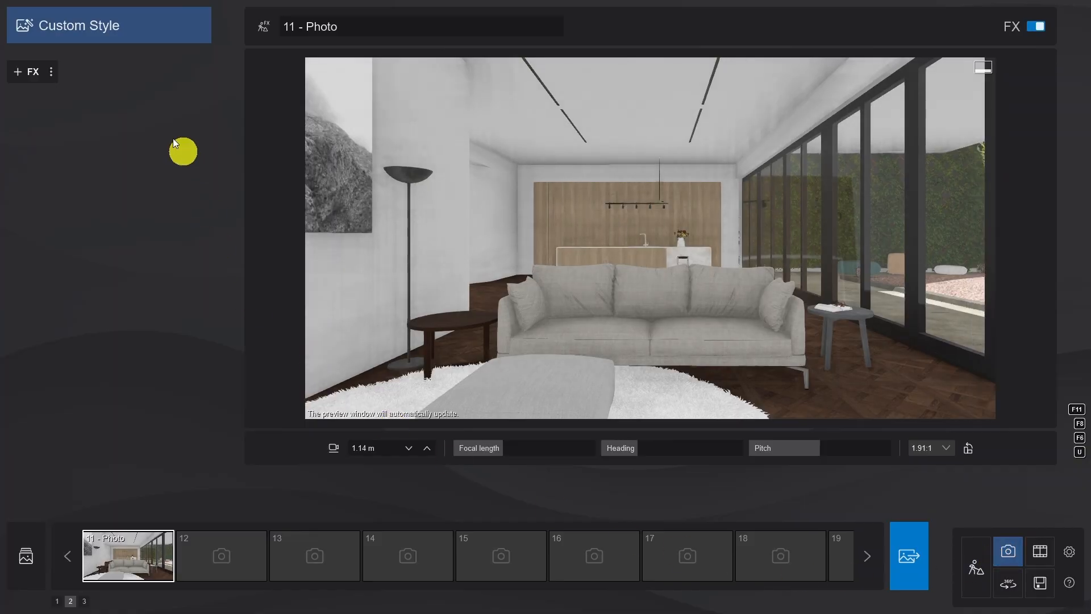
pyautogui.moveTo(105, 557)
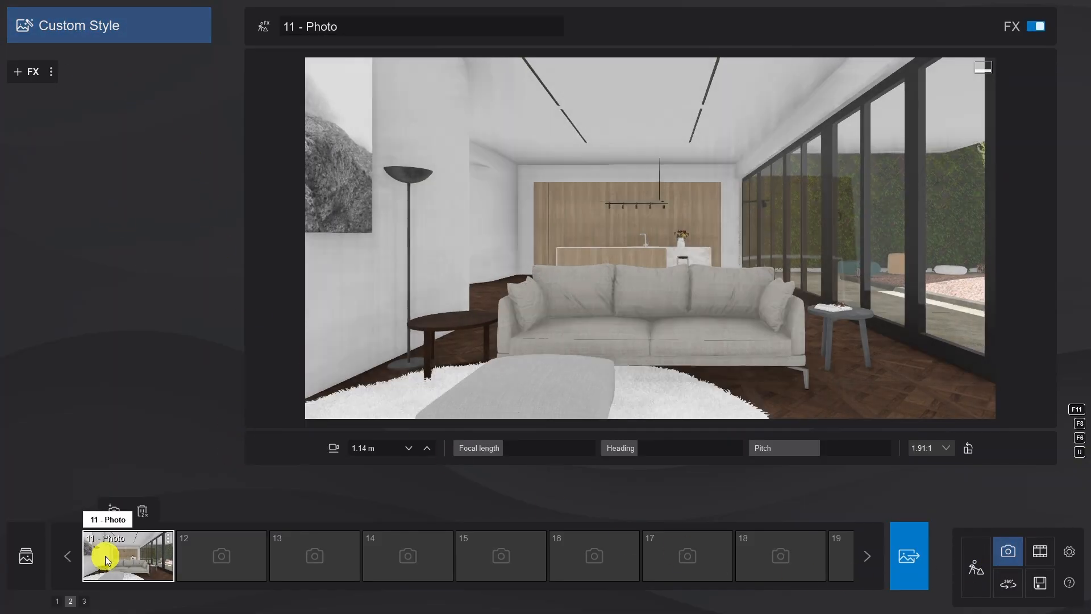
pyautogui.click(106, 32)
pyautogui.click(775, 236)
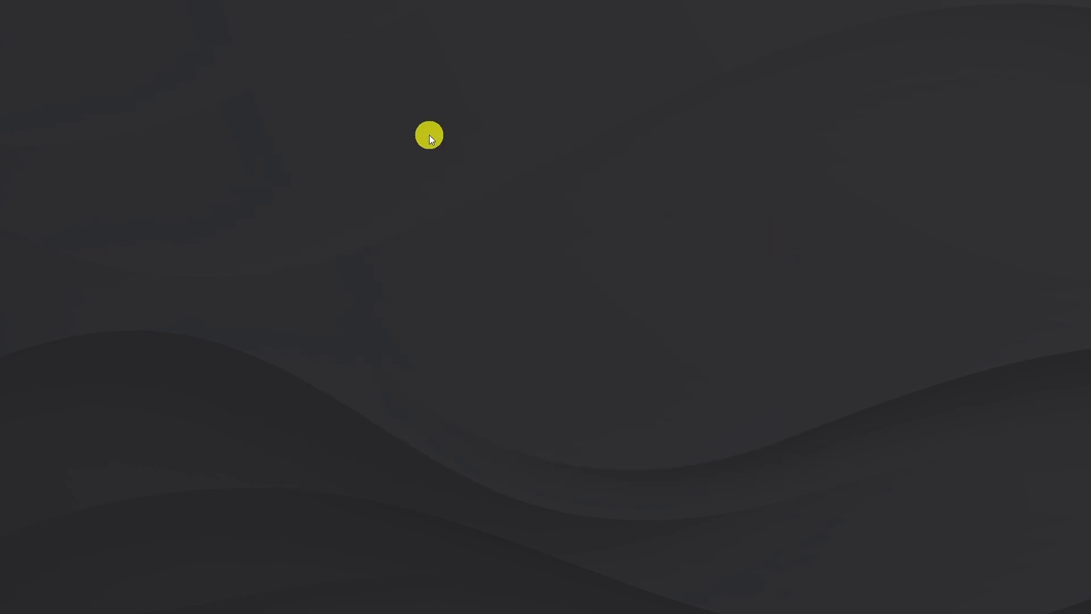
# In the Real skies effect, choose the first sky of the Clear category and adjust its heading
pyautogui.click(88, 265)
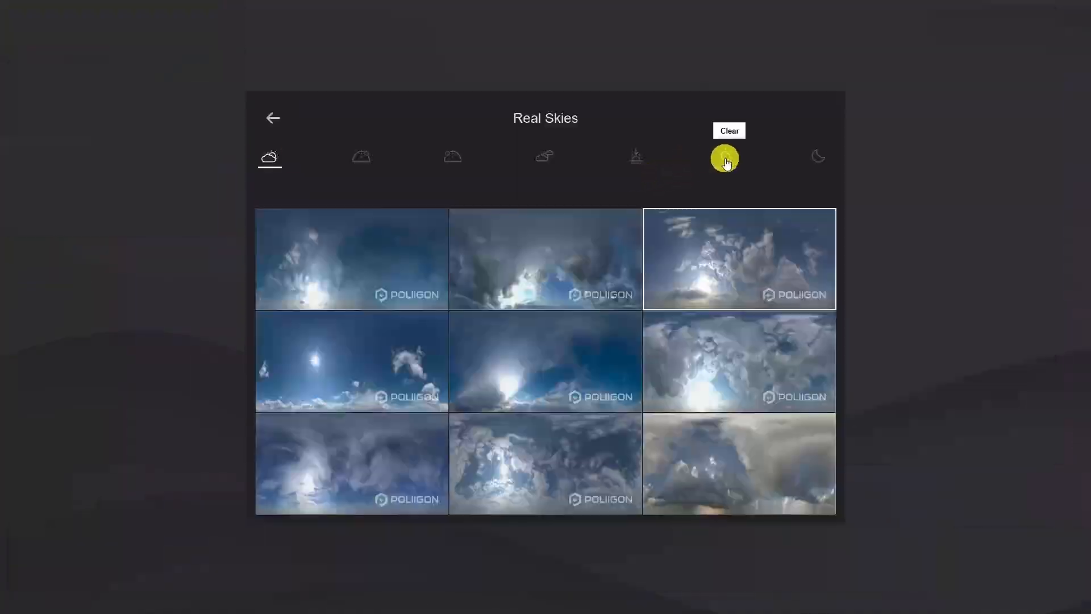
pyautogui.click(726, 160)
pyautogui.click(329, 241)
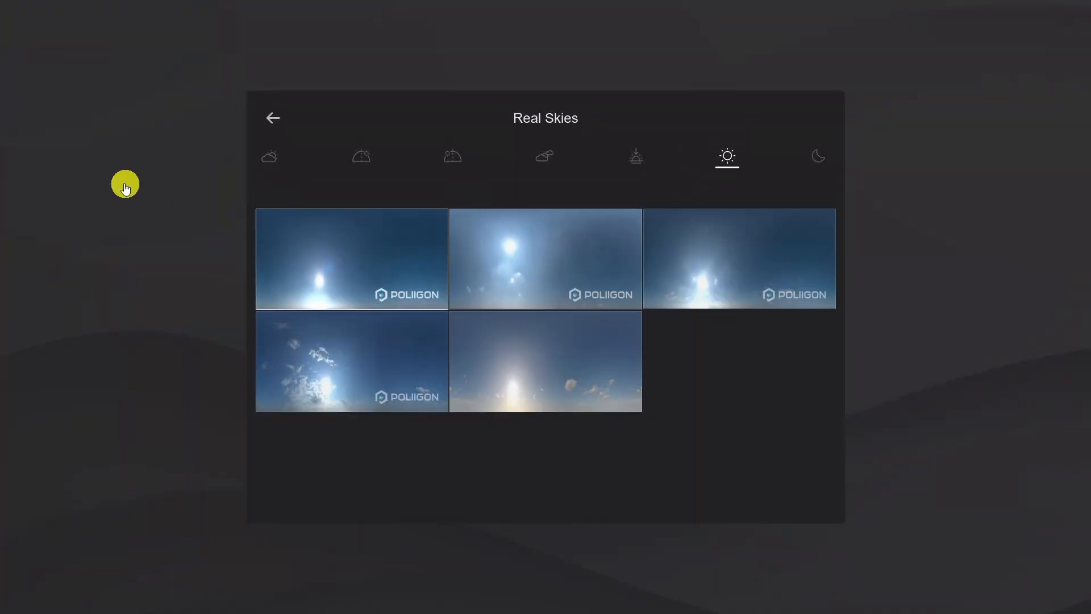
pyautogui.moveTo(63, 166); pyautogui.dragTo(31, 173)
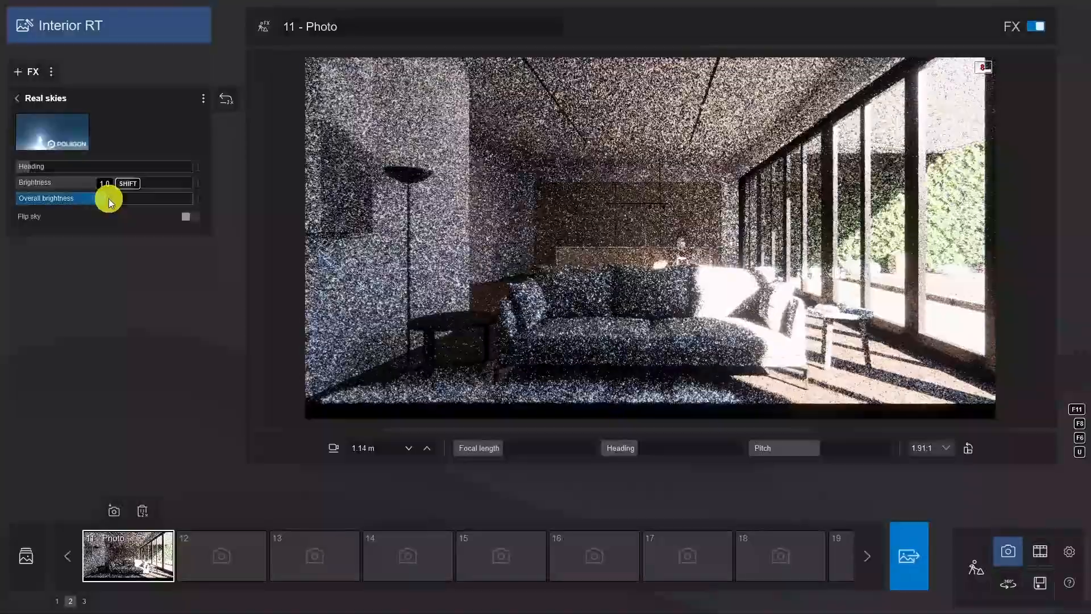
pyautogui.click(26, 89)
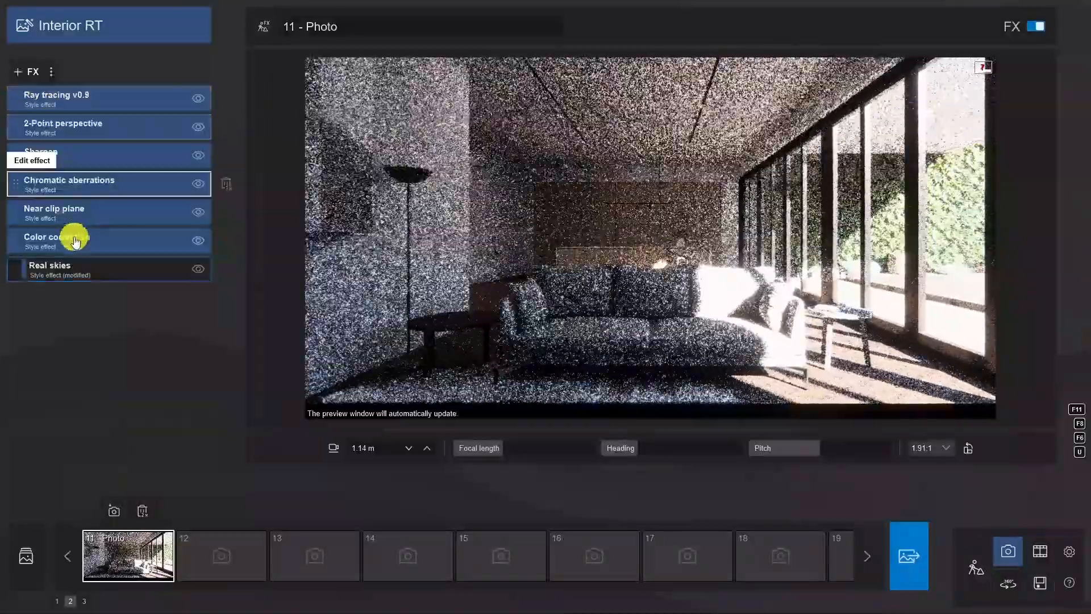
# Adjust the exposure in the photo's Color correction effect
pyautogui.click(77, 241)
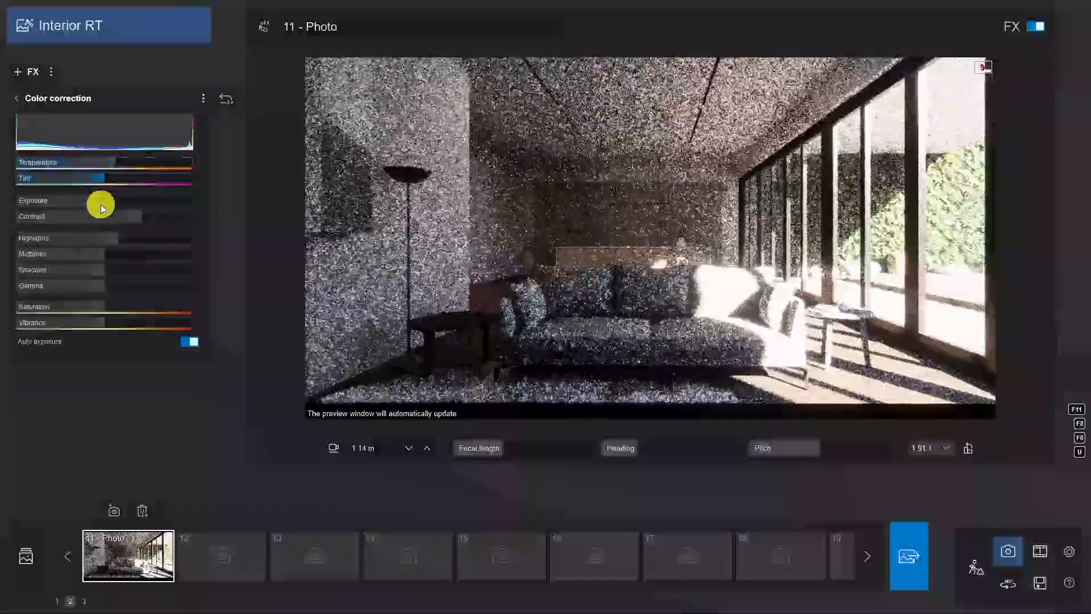
pyautogui.click(16, 98)
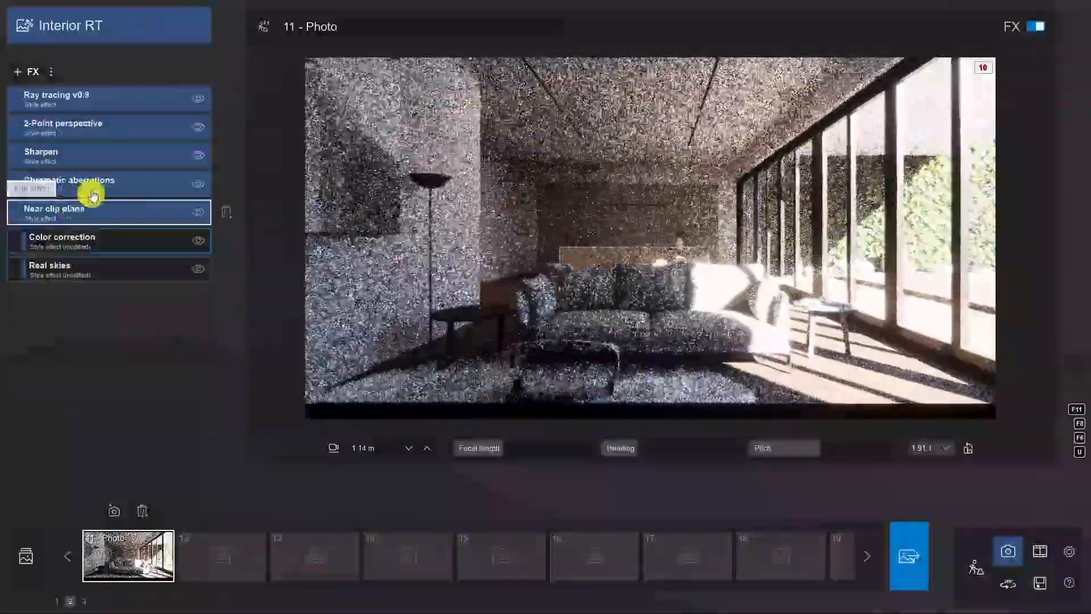
# Adjust the photo's Near clip plane effect and store the updated camera view in slot 11
pyautogui.click(73, 206)
pyautogui.click(114, 511)
pyautogui.click(20, 98)
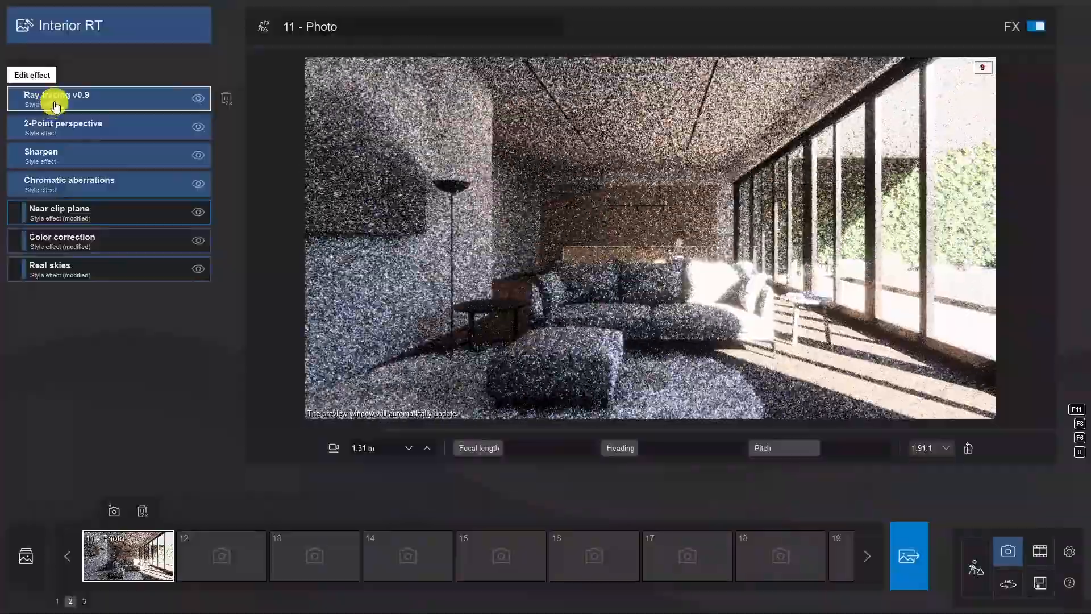
# Reduce the firefly reduction to its minimum in the photo's Ray tracing effect
pyautogui.click(57, 107)
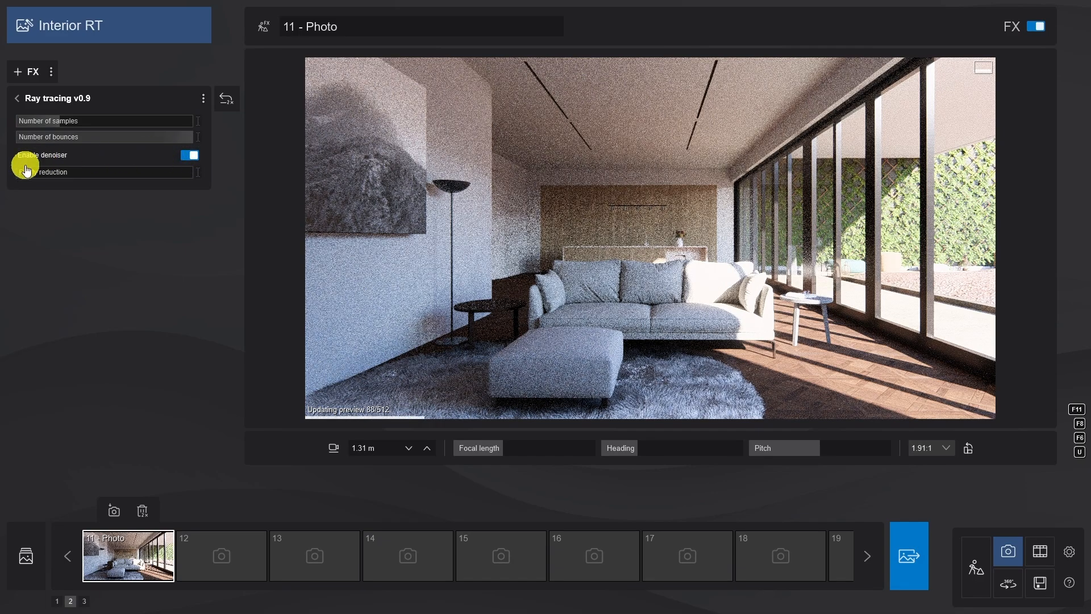
pyautogui.moveTo(23, 172)
pyautogui.mouseDown()
pyautogui.moveTo(72, 173)
pyautogui.moveTo(15, 173)
pyautogui.mouseUp()
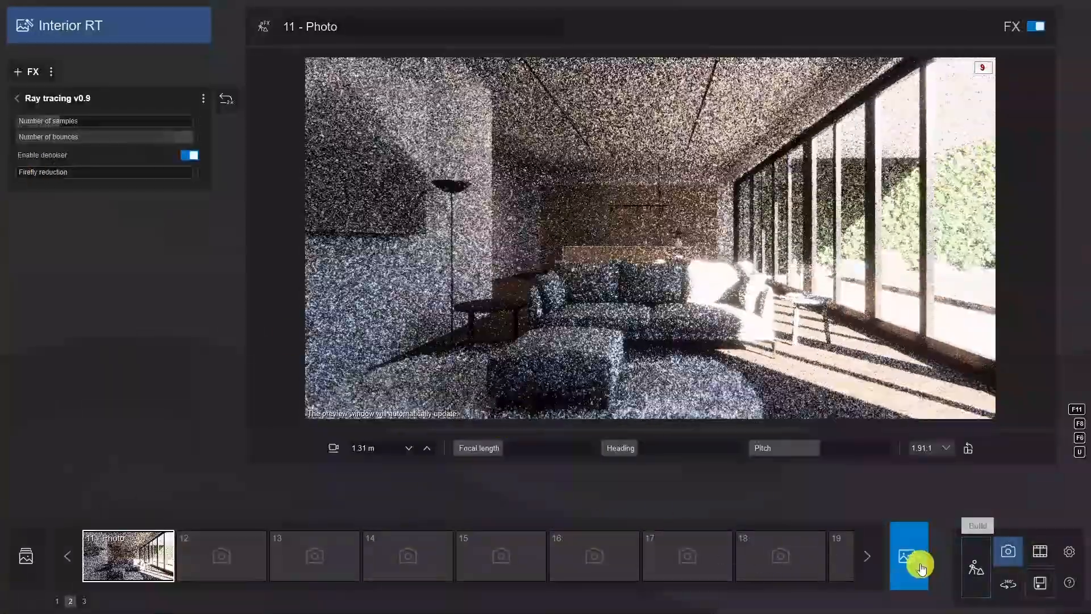
# Render the current shot at Desktop size, 1920x1005, and save it as the JPG file InteriorRender
pyautogui.click(911, 557)
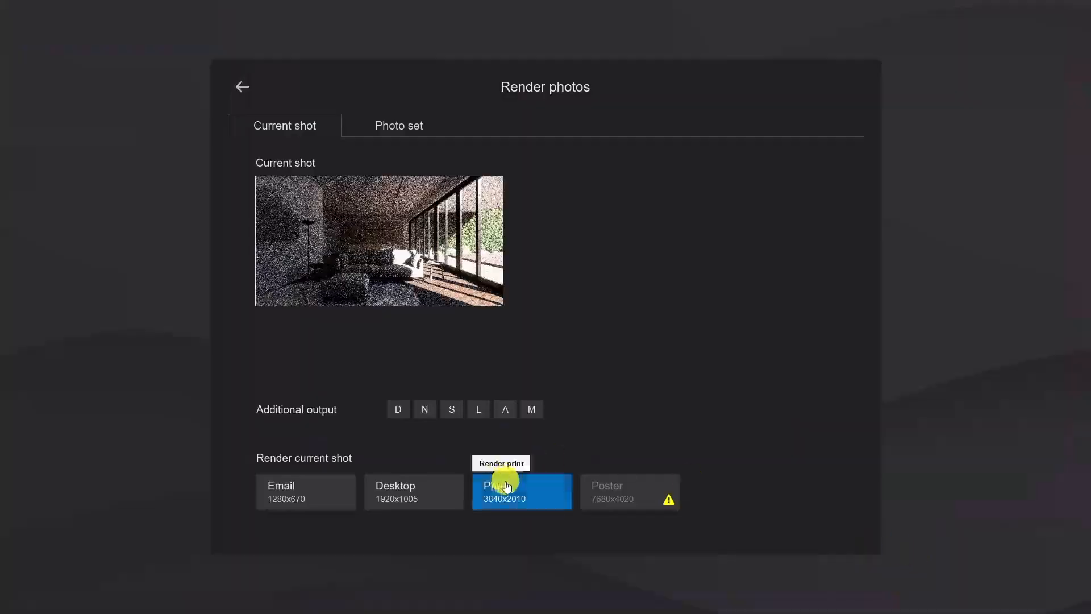
pyautogui.click(423, 495)
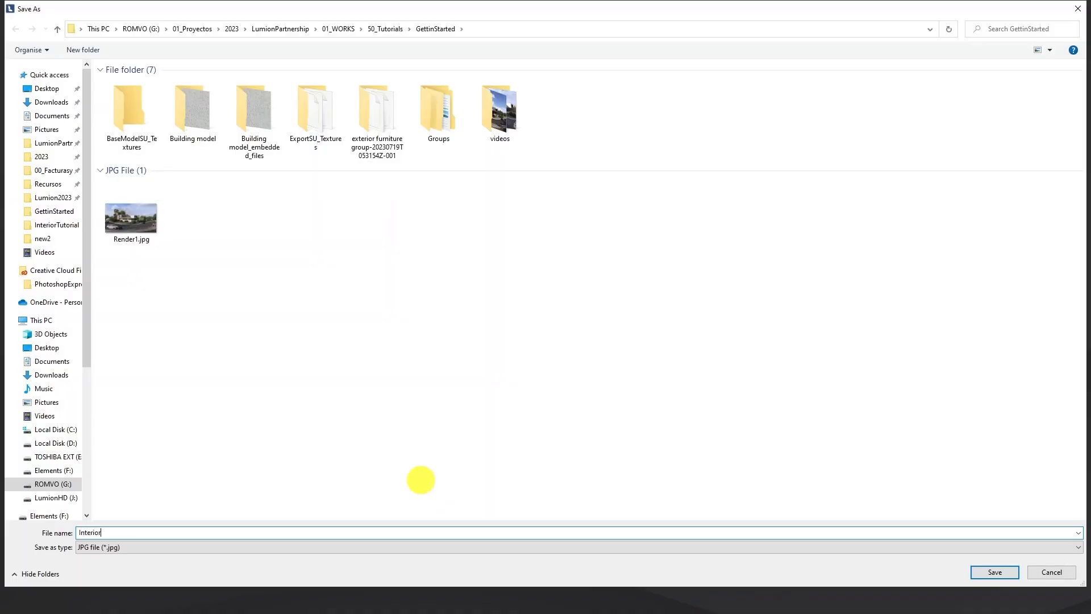
pyautogui.write('InteriorRender')
pyautogui.press('Return')
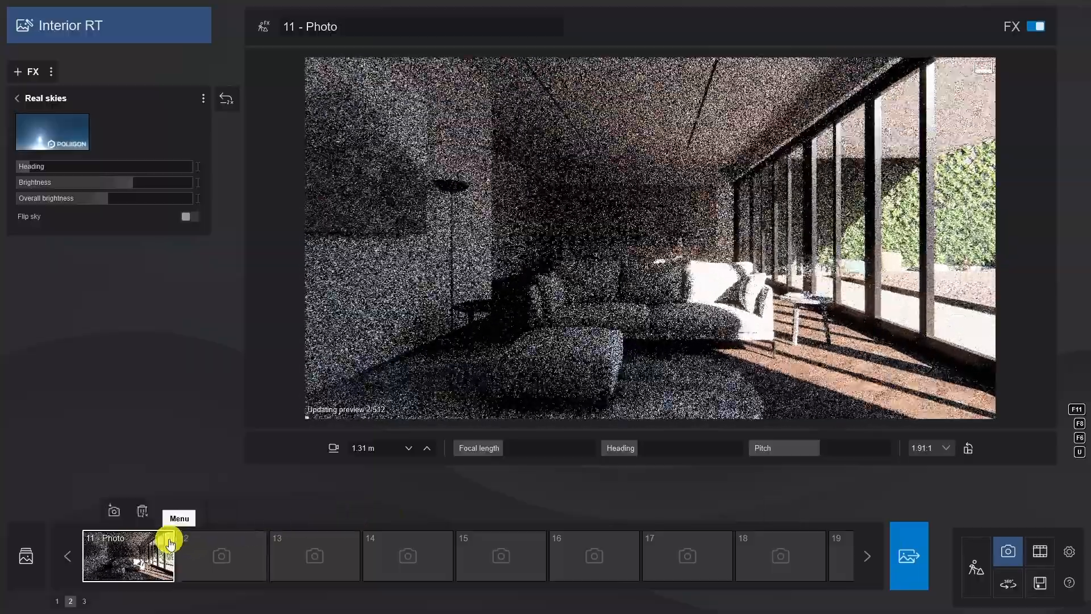
# Copy photo 11 into the empty slot 12 and select the copy
pyautogui.click(169, 542)
pyautogui.click(184, 543)
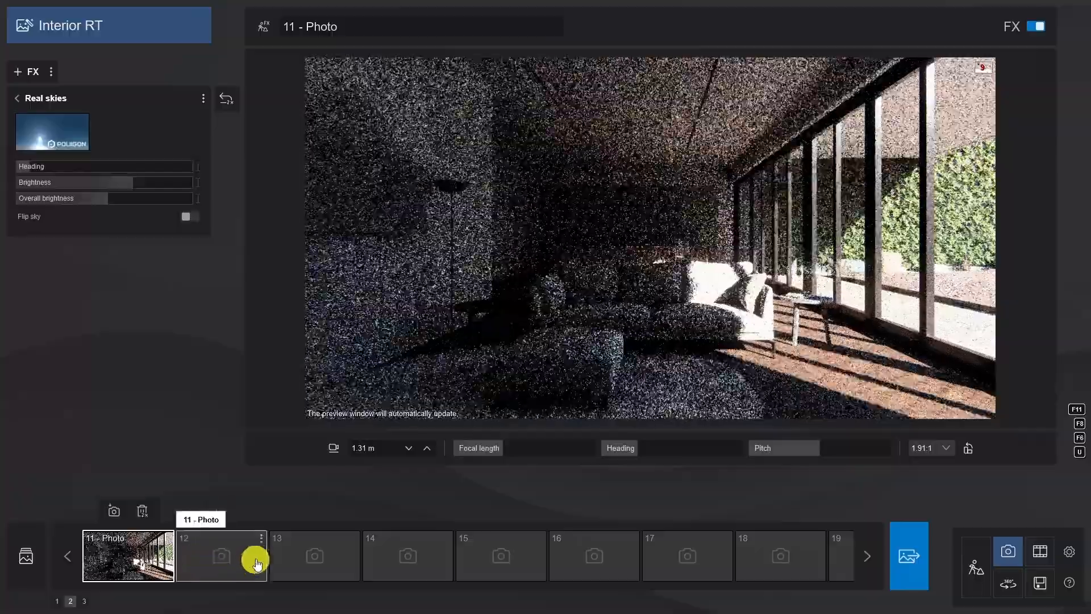
pyautogui.click(261, 539)
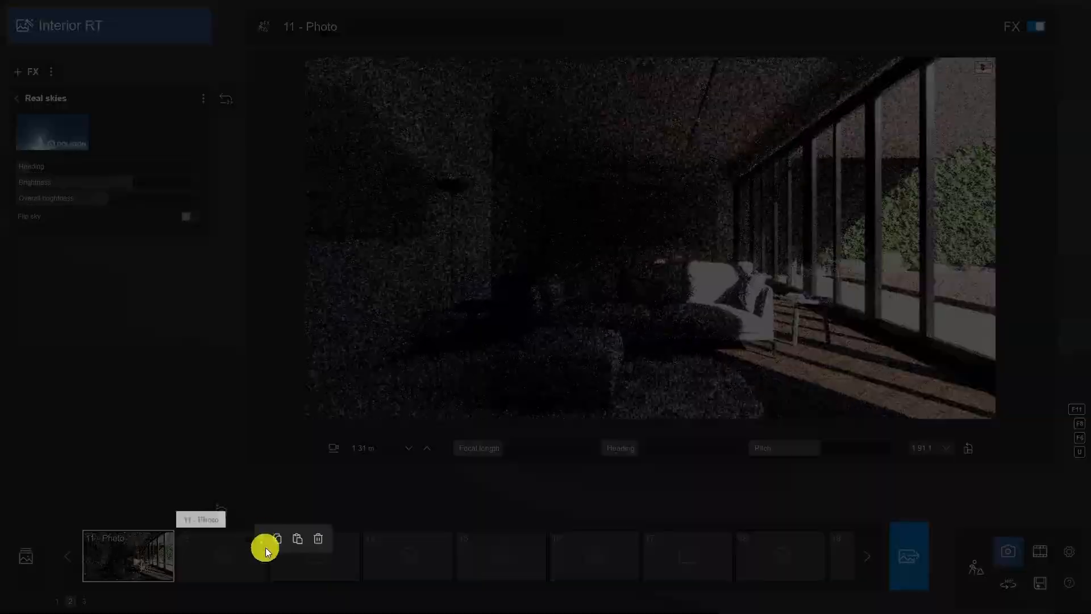
pyautogui.click(302, 538)
pyautogui.click(212, 562)
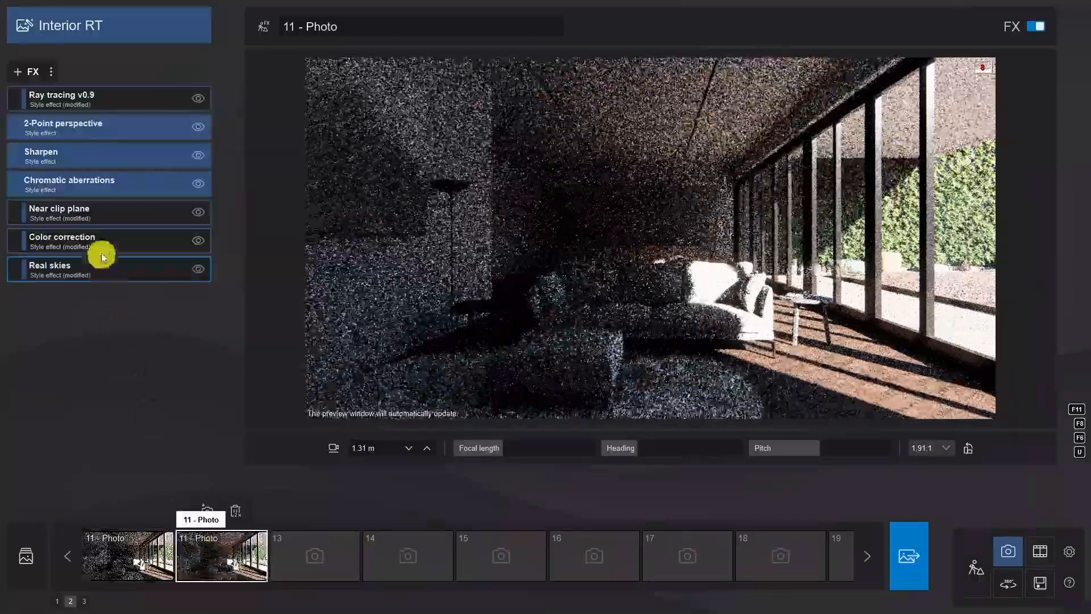
# In the copied photo's Real skies effect, choose the fourth sky of the second category and lower the overall brightness to 0.5
pyautogui.click(69, 270)
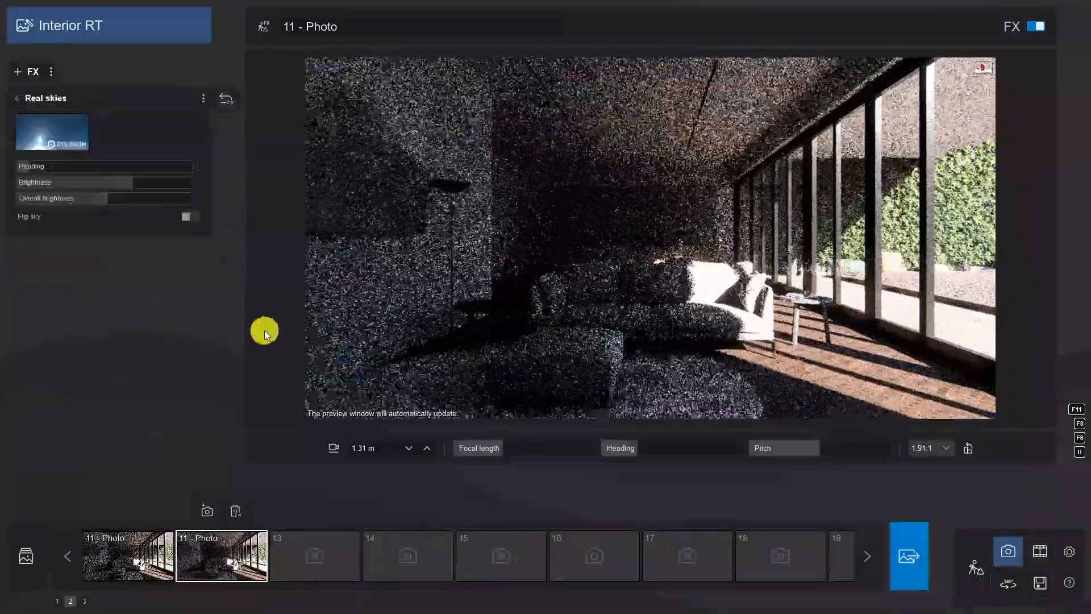
pyautogui.click(76, 136)
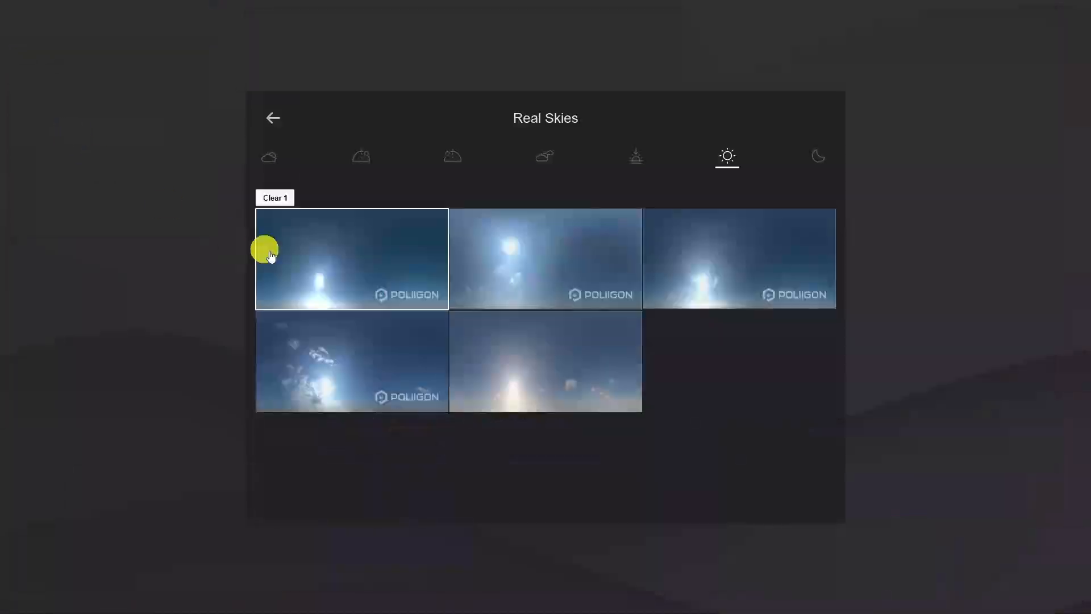
pyautogui.click(360, 158)
pyautogui.click(345, 337)
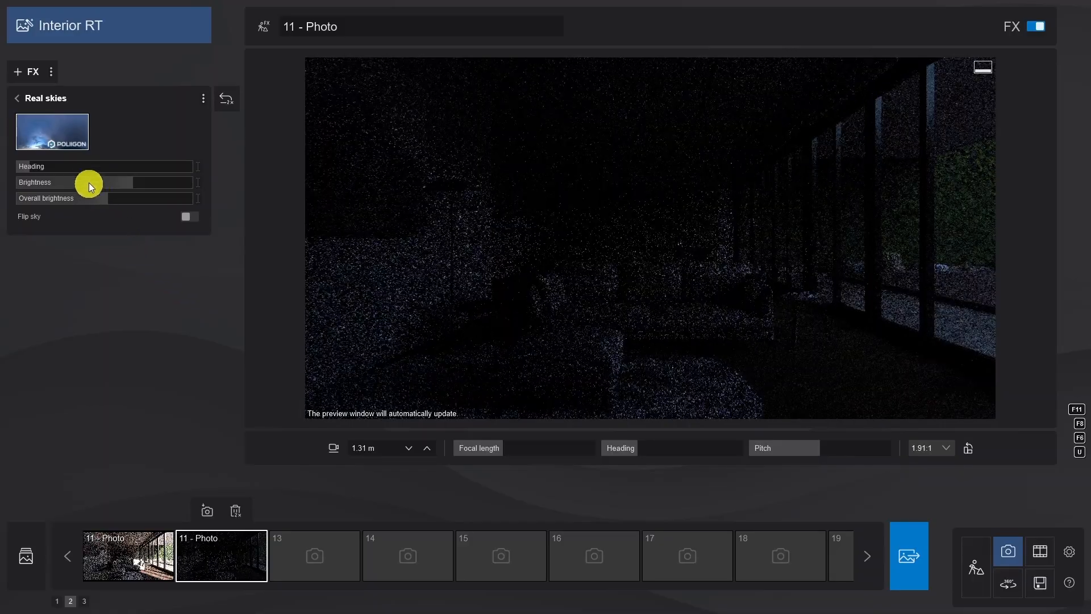
pyautogui.moveTo(128, 185); pyautogui.dragTo(62, 196)
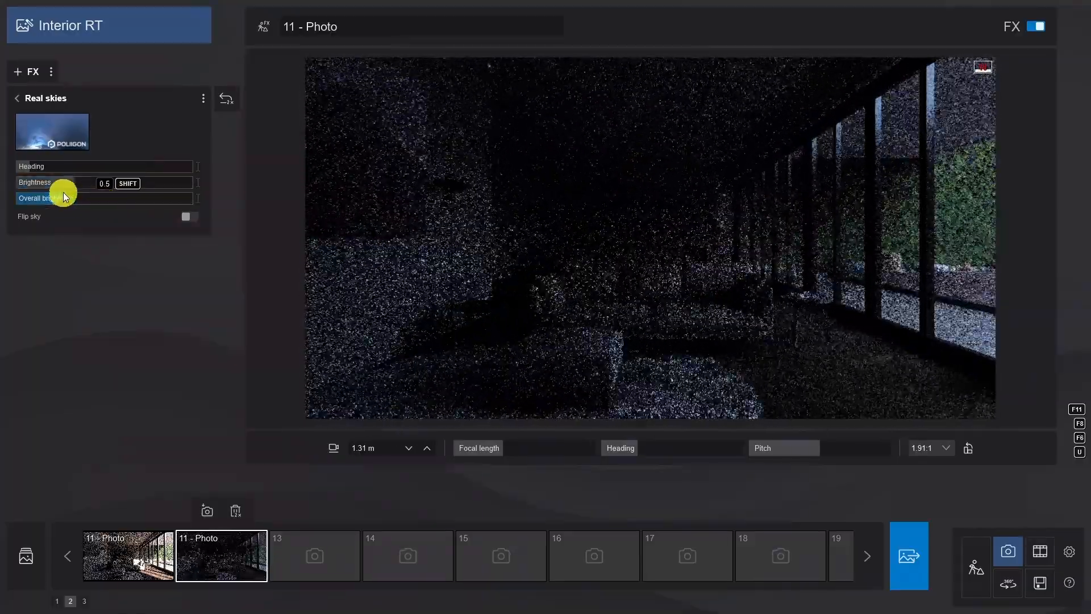
pyautogui.click(21, 100)
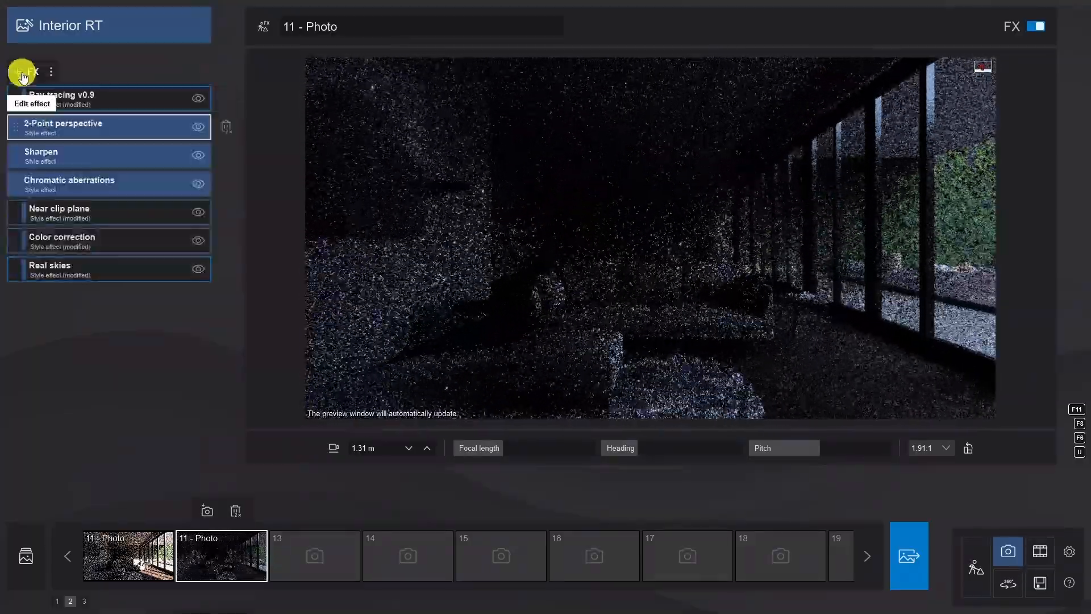
# Add a Layer visibility effect to the copied photo and turn on the InteriorLighting layer
pyautogui.click(20, 69)
pyautogui.click(293, 322)
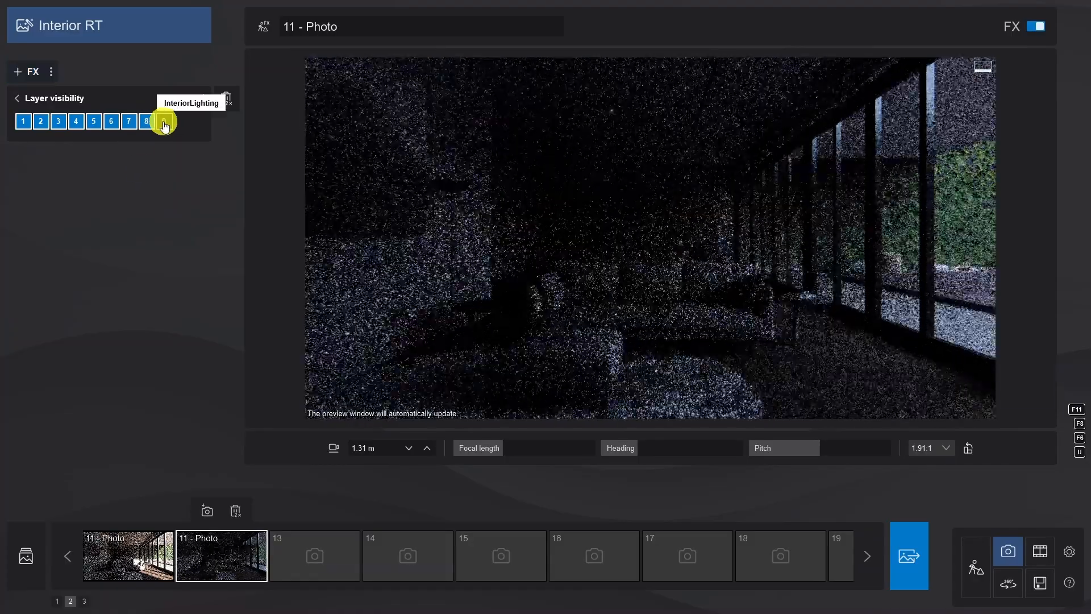
pyautogui.click(33, 101)
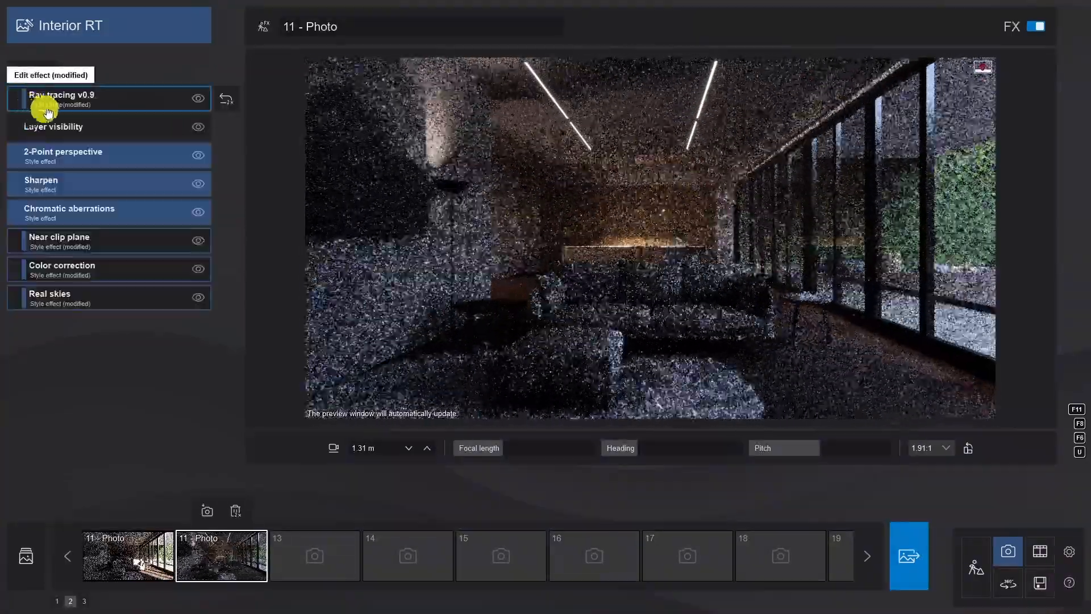
# Set the number of samples to 1040 in the copied photo's Ray tracing effect
pyautogui.click(52, 103)
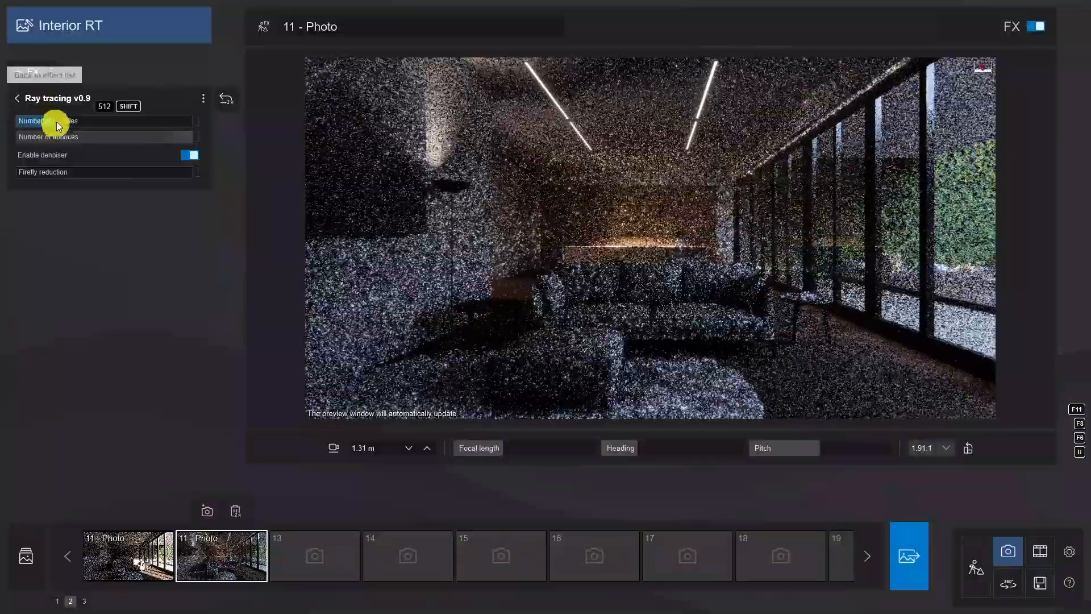
pyautogui.moveTo(65, 121); pyautogui.dragTo(110, 121)
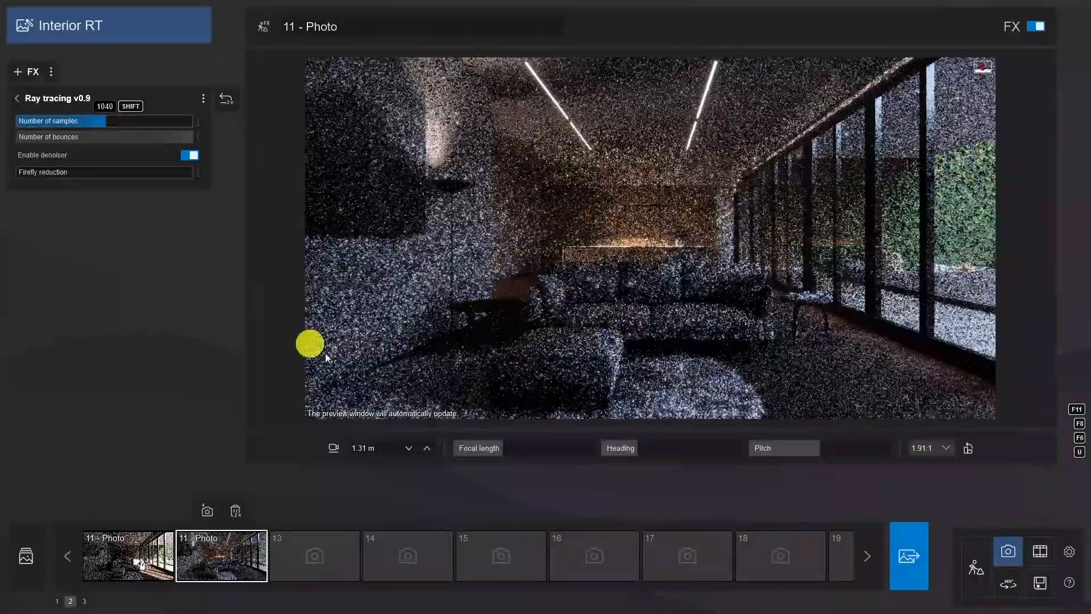
# Render the night shot at Desktop size, 1920x1005, and save it as the JPG file RenderNights
pyautogui.click(907, 552)
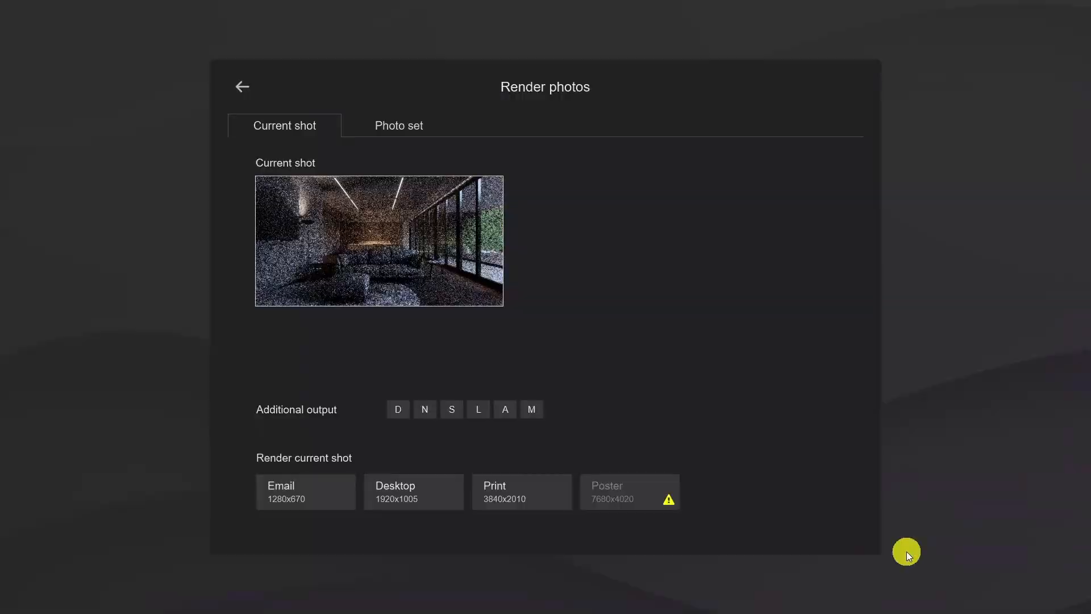
pyautogui.click(439, 491)
pyautogui.write('R')
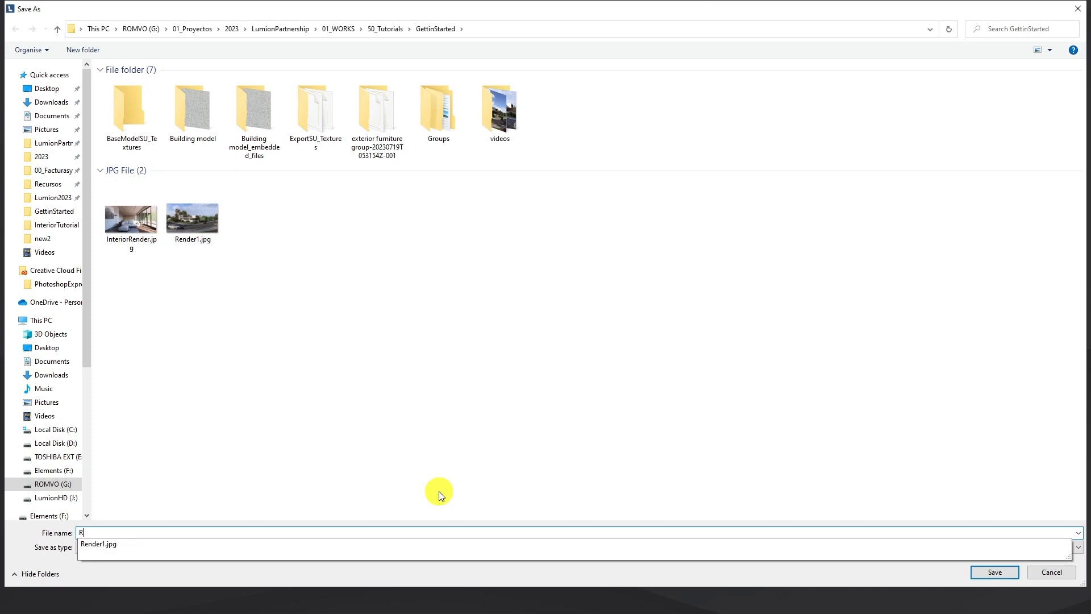
pyautogui.write('enderNights')
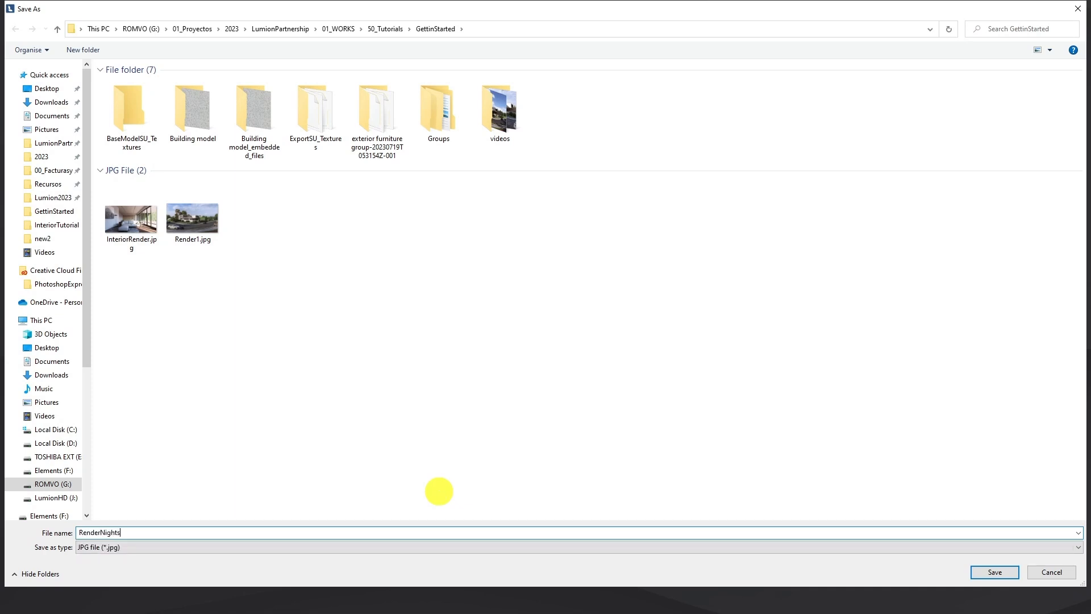
pyautogui.press('Return')
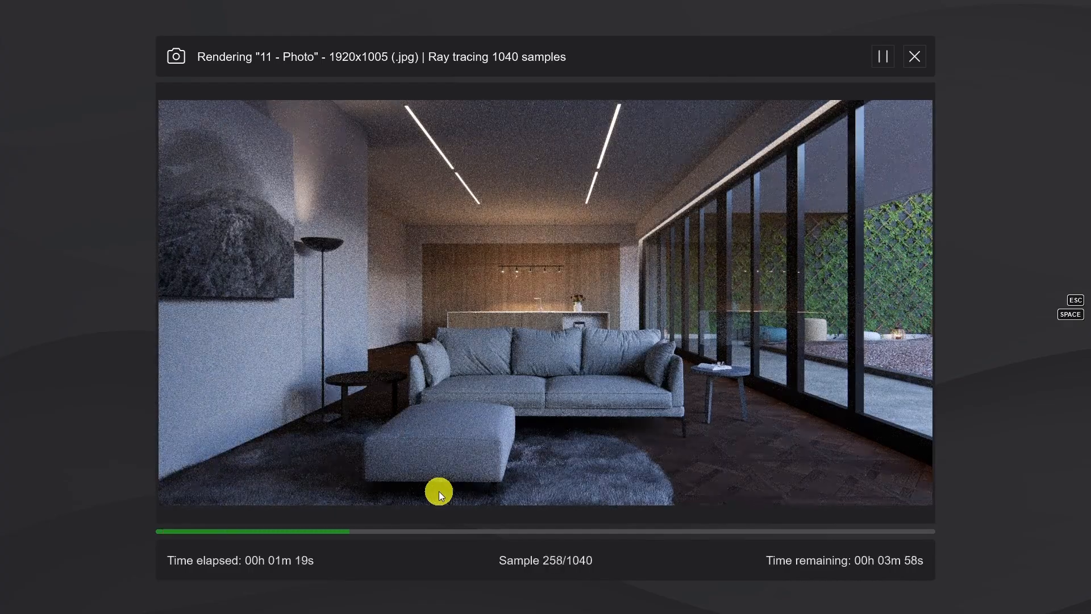